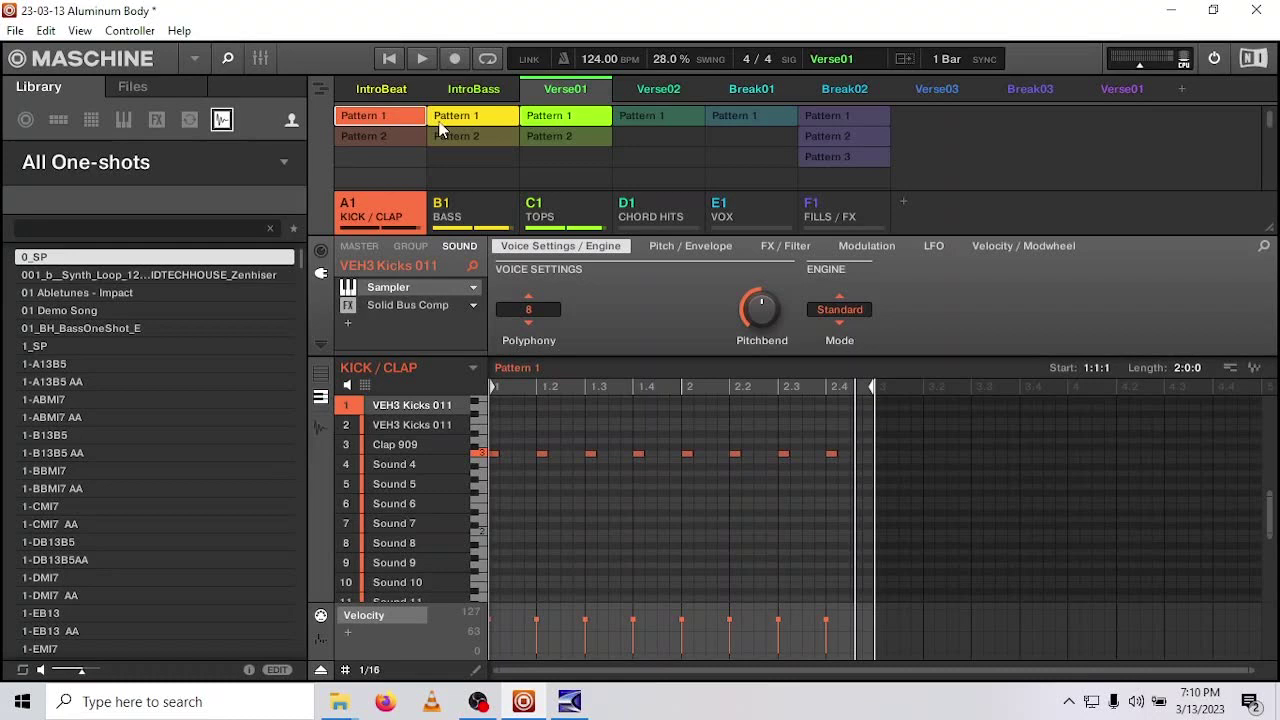
- Play and audition the IntroBeat, IntroBass and Verse01 scenes, then stop playback
click(389, 55)
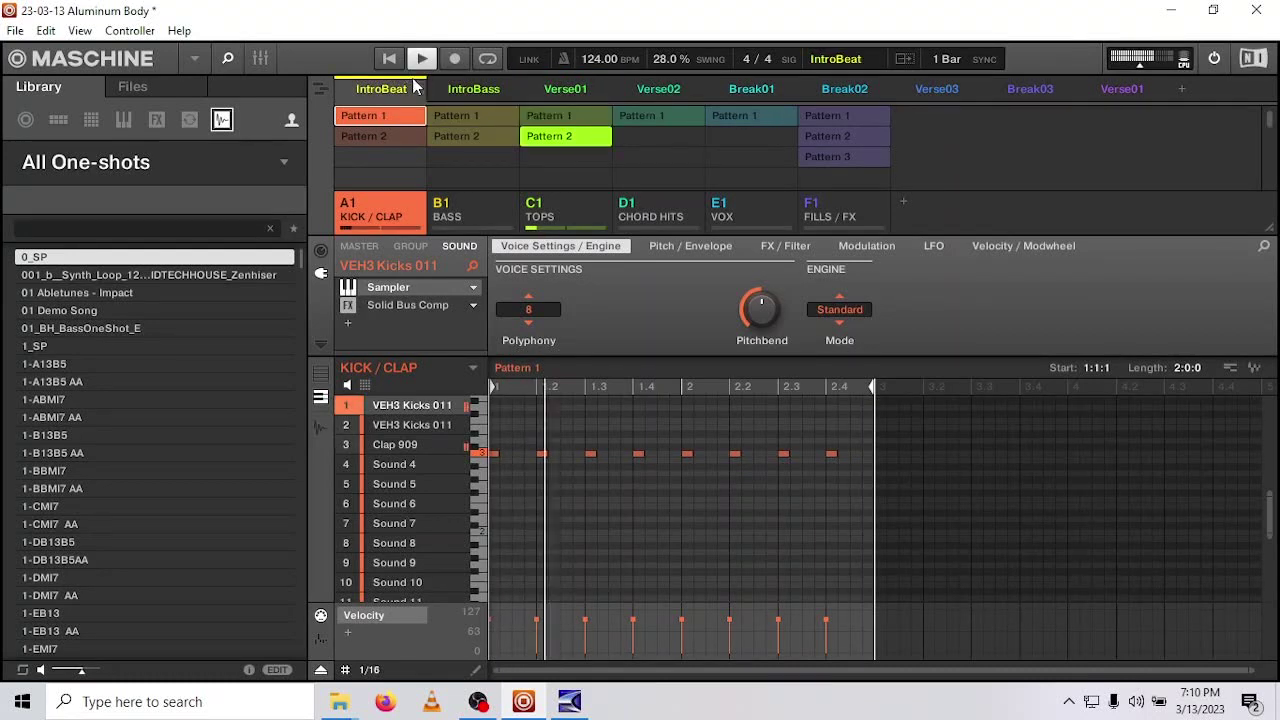
click(463, 92)
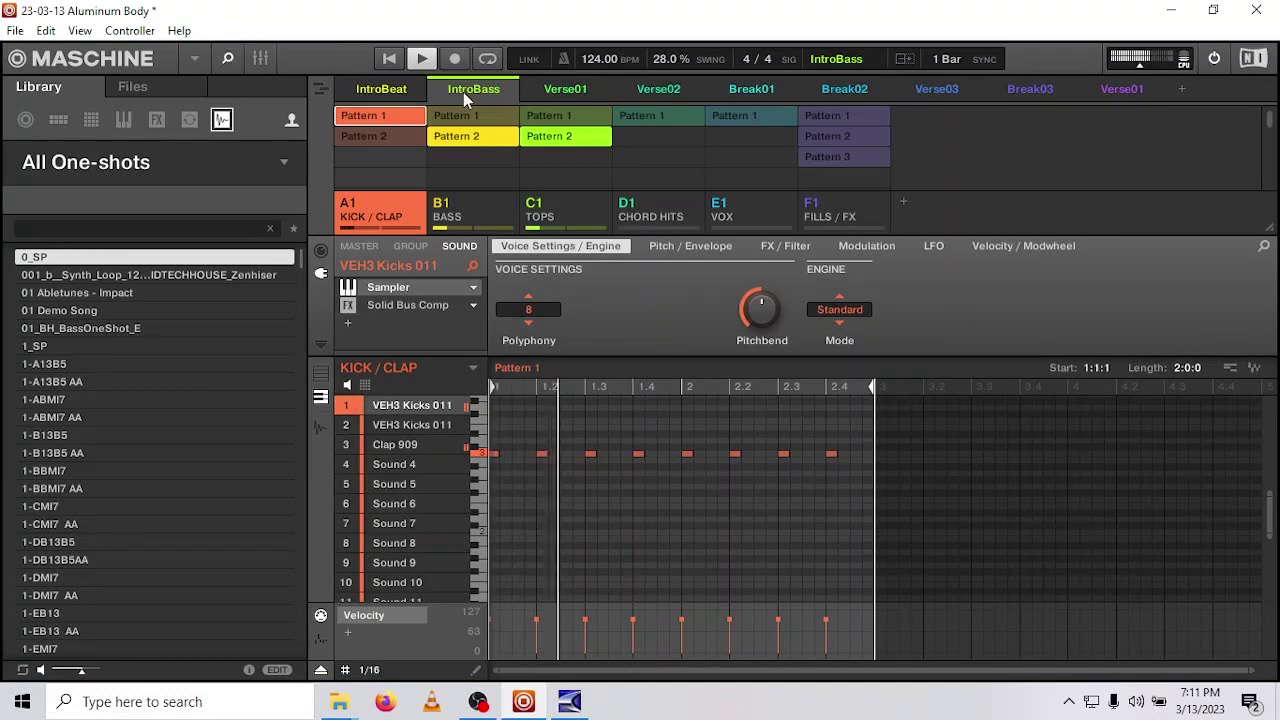
click(578, 92)
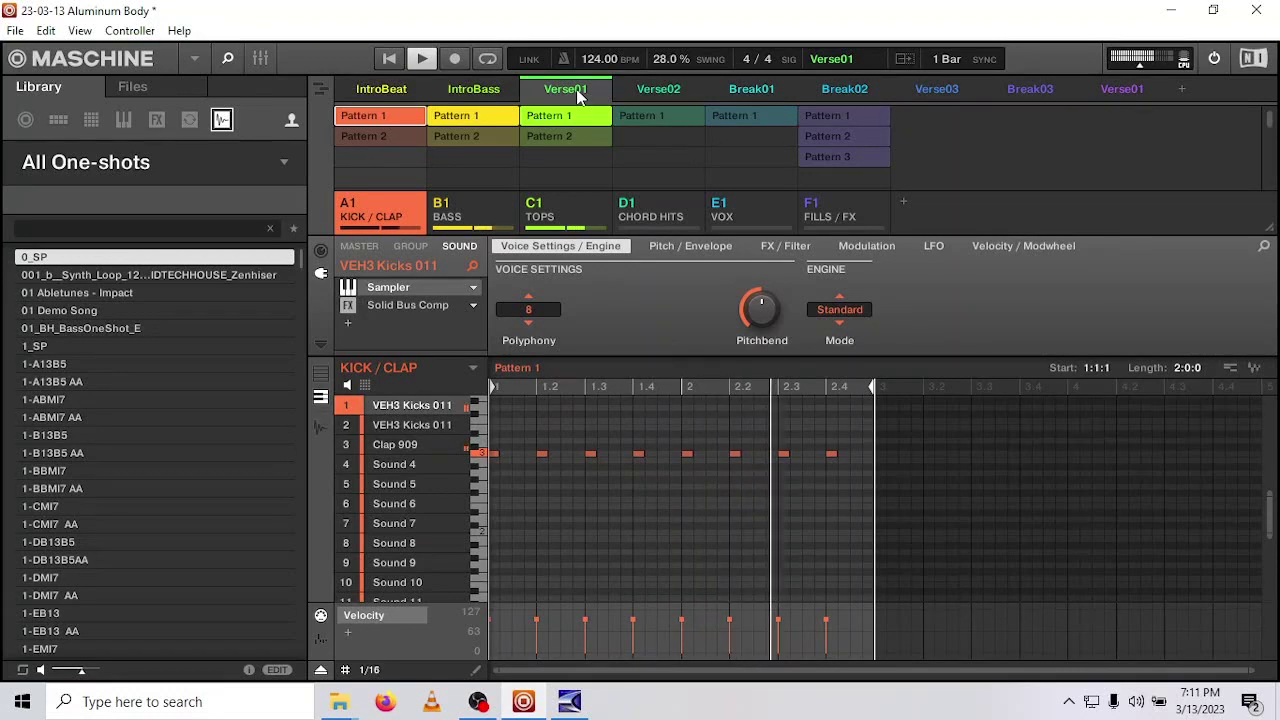
click(422, 60)
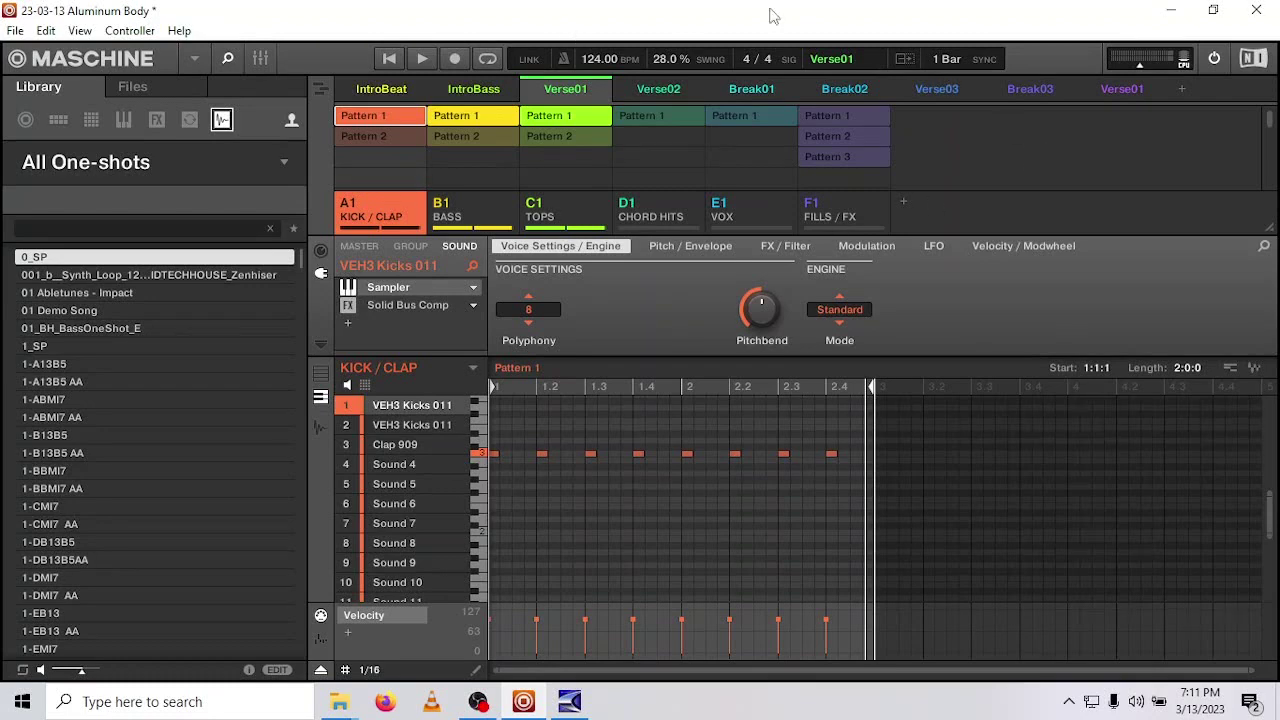
- Append the IntroBeat scene to the song and check it on the timeline
click(317, 88)
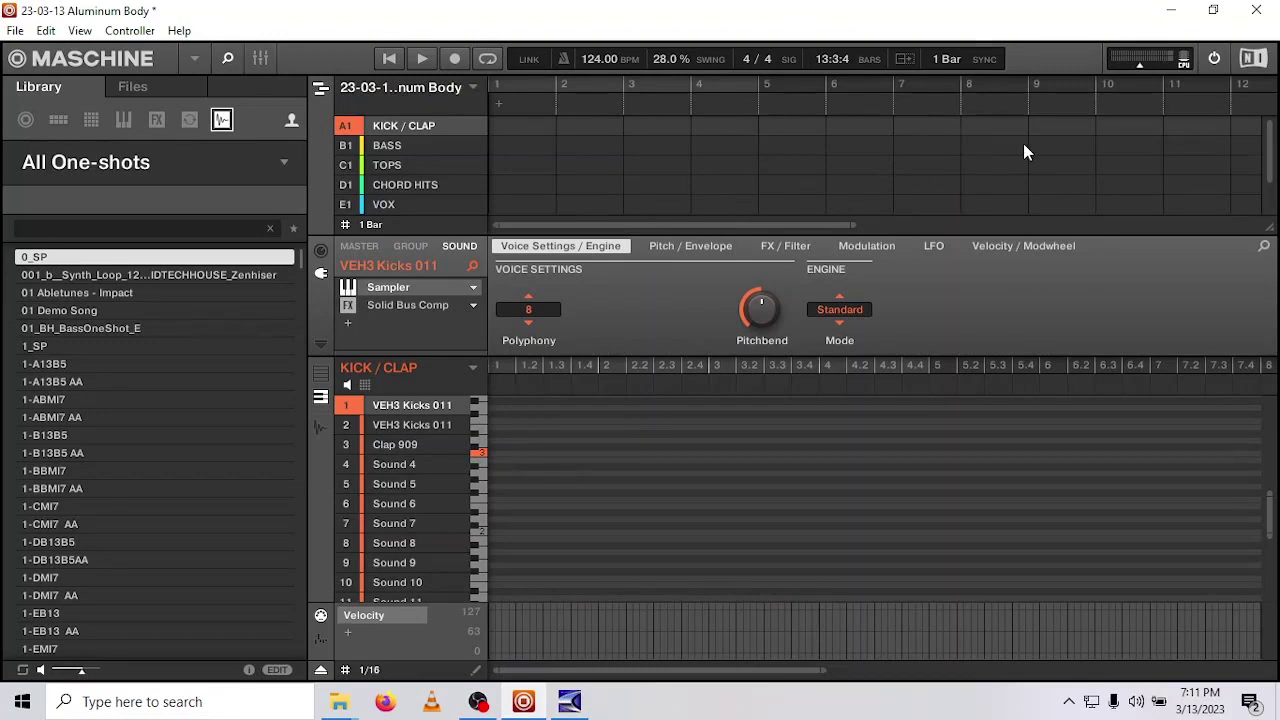
click(320, 89)
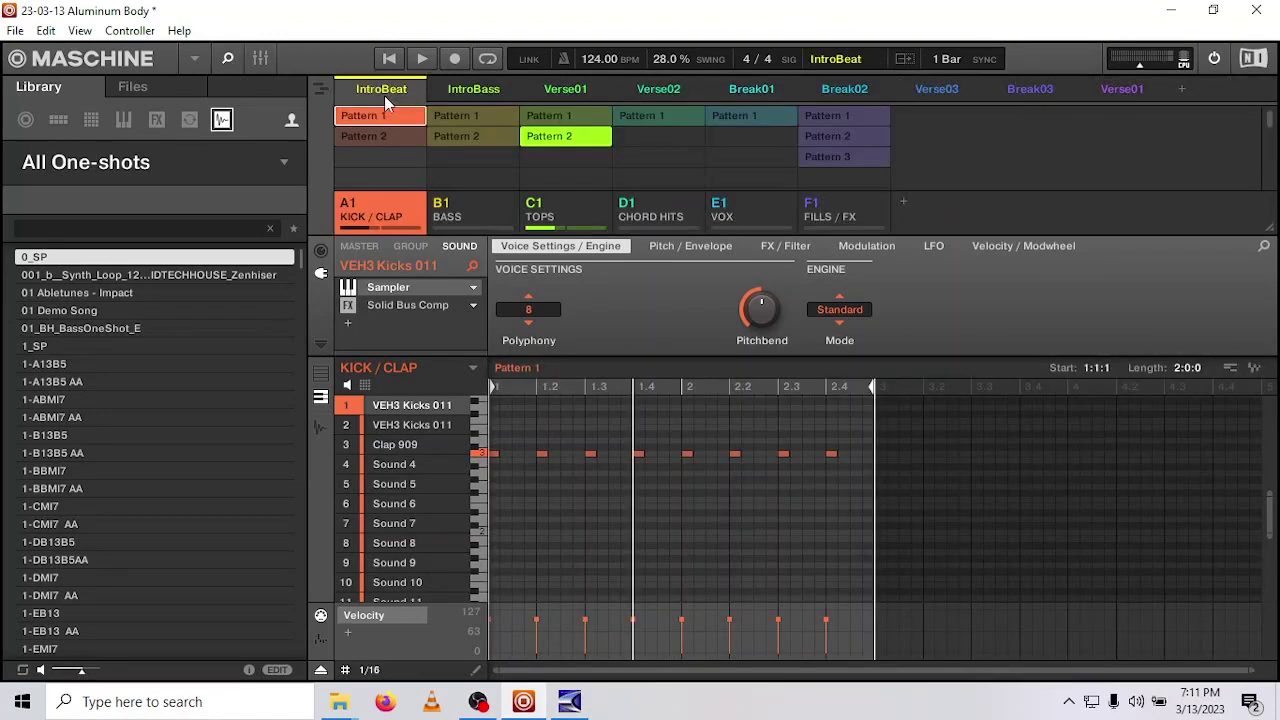
right_click(384, 93)
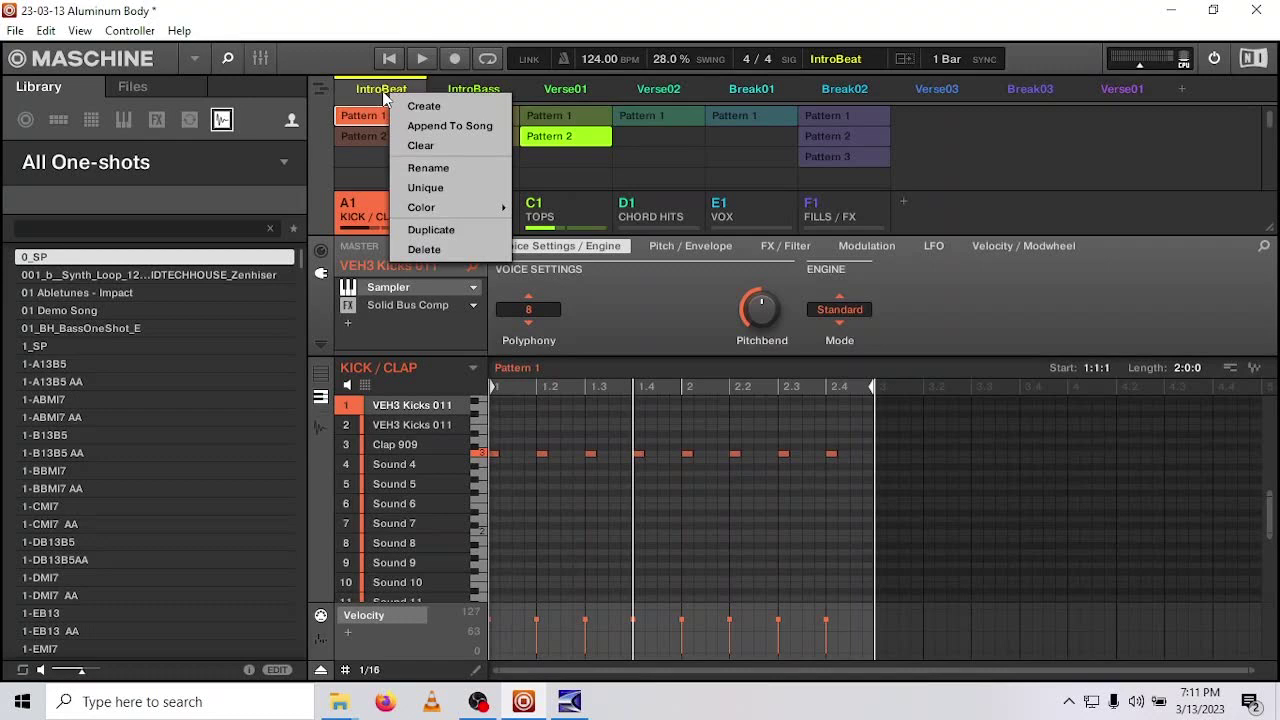
click(432, 126)
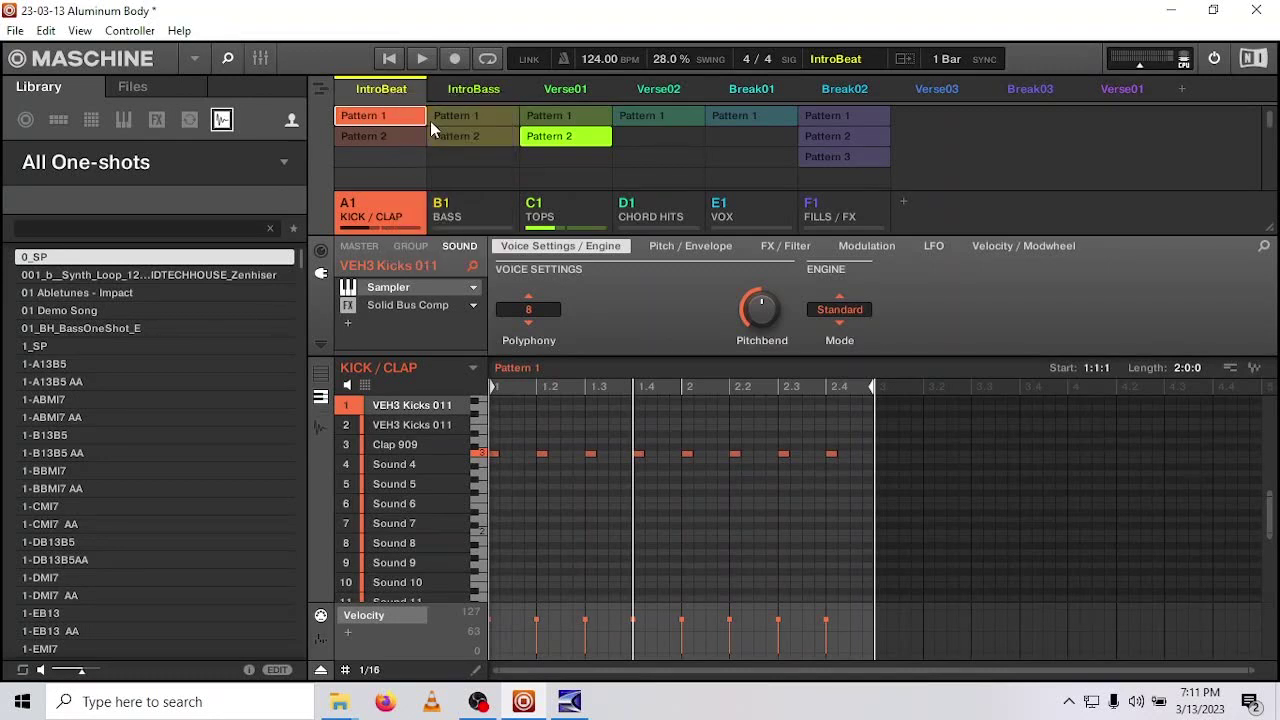
click(321, 91)
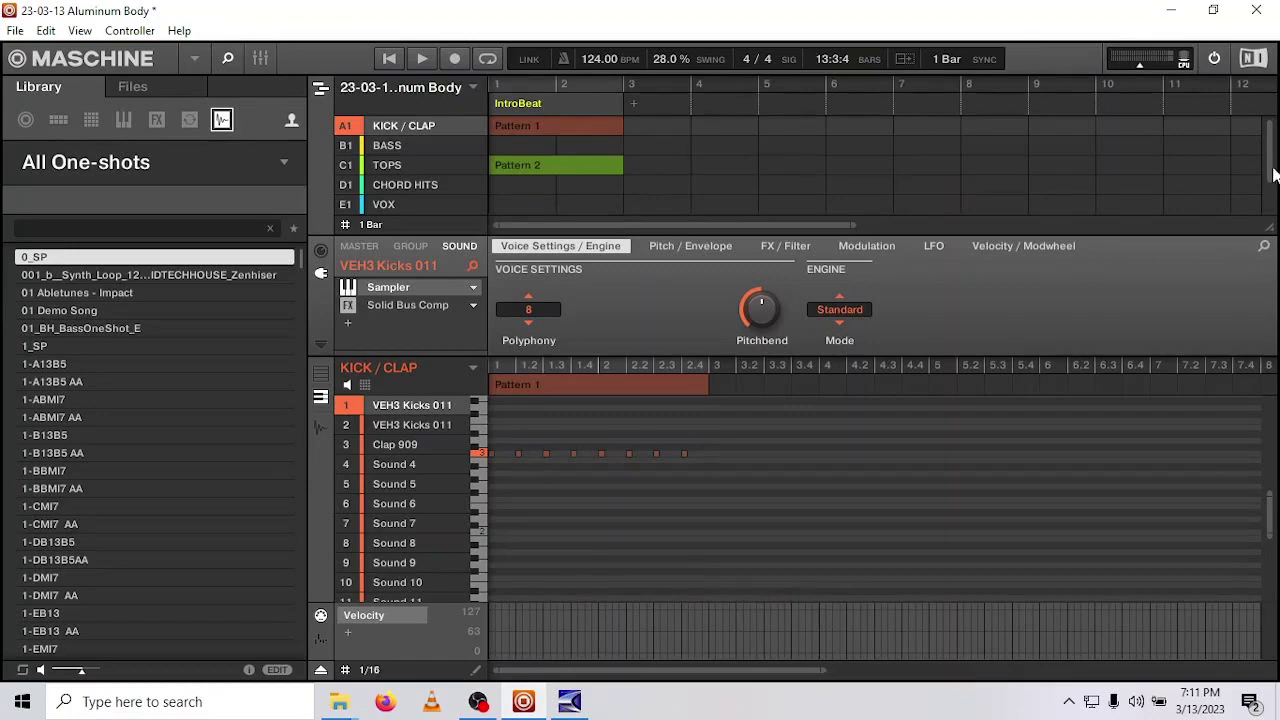
scroll(1274, 165, down, 2)
scroll(1274, 215, up, 2)
- Append IntroBass to the song twice and verify both sections on the timeline
click(322, 96)
click(456, 95)
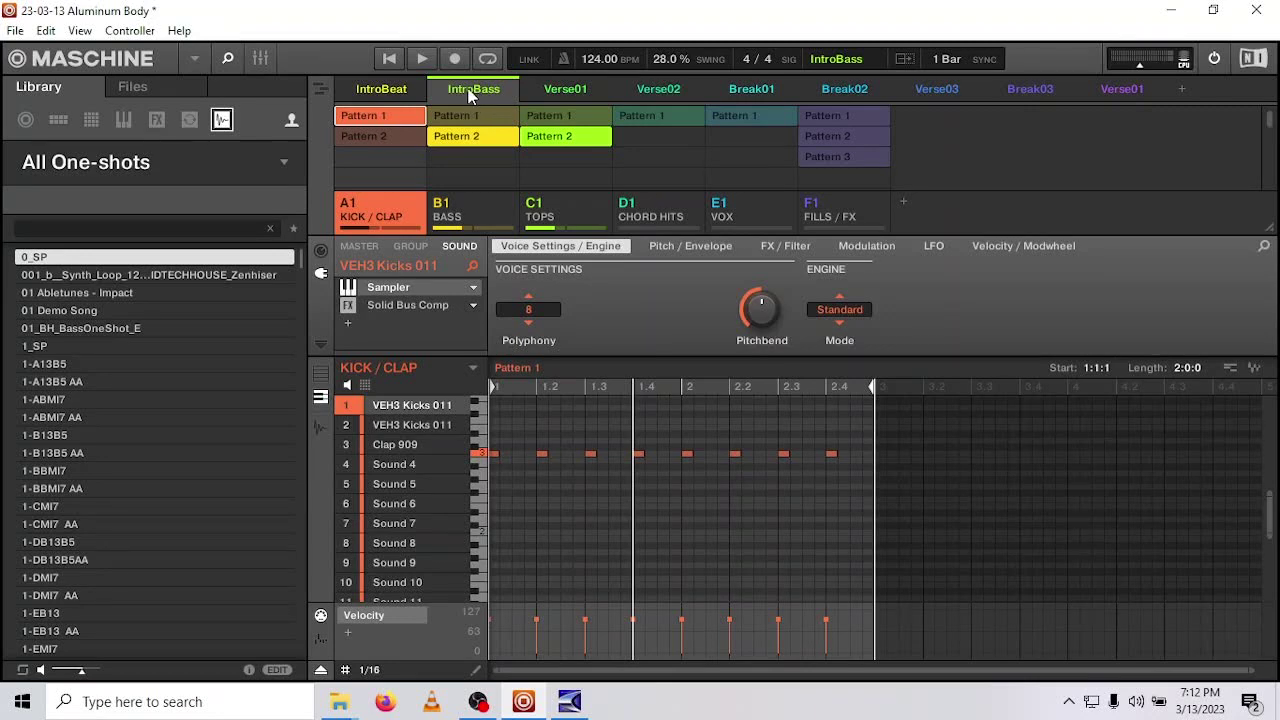
right_click(470, 92)
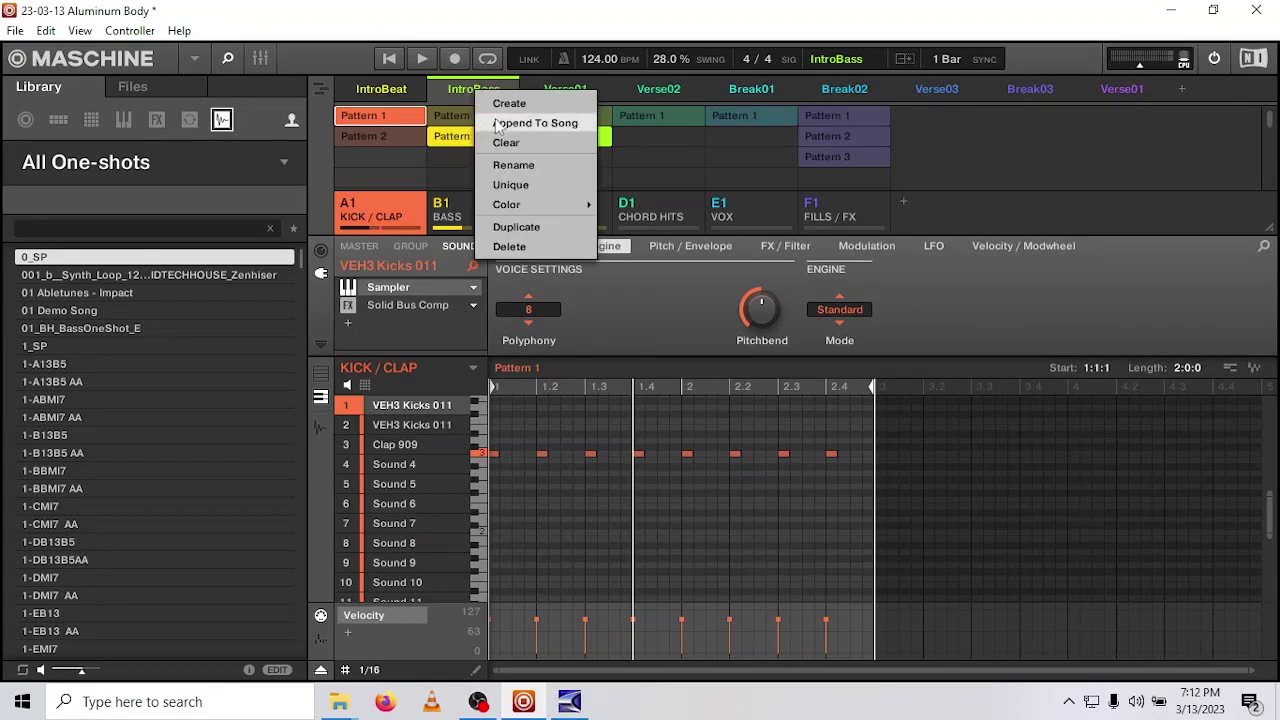
click(474, 90)
right_click(478, 90)
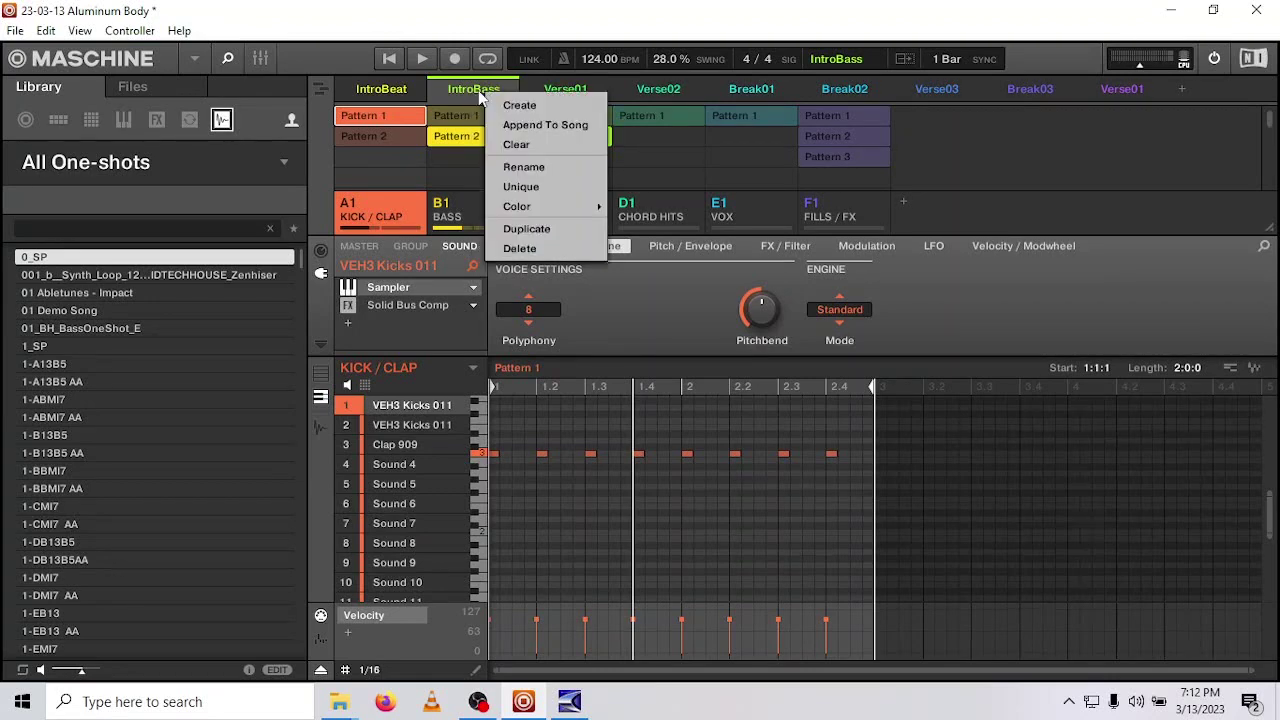
click(569, 125)
click(320, 87)
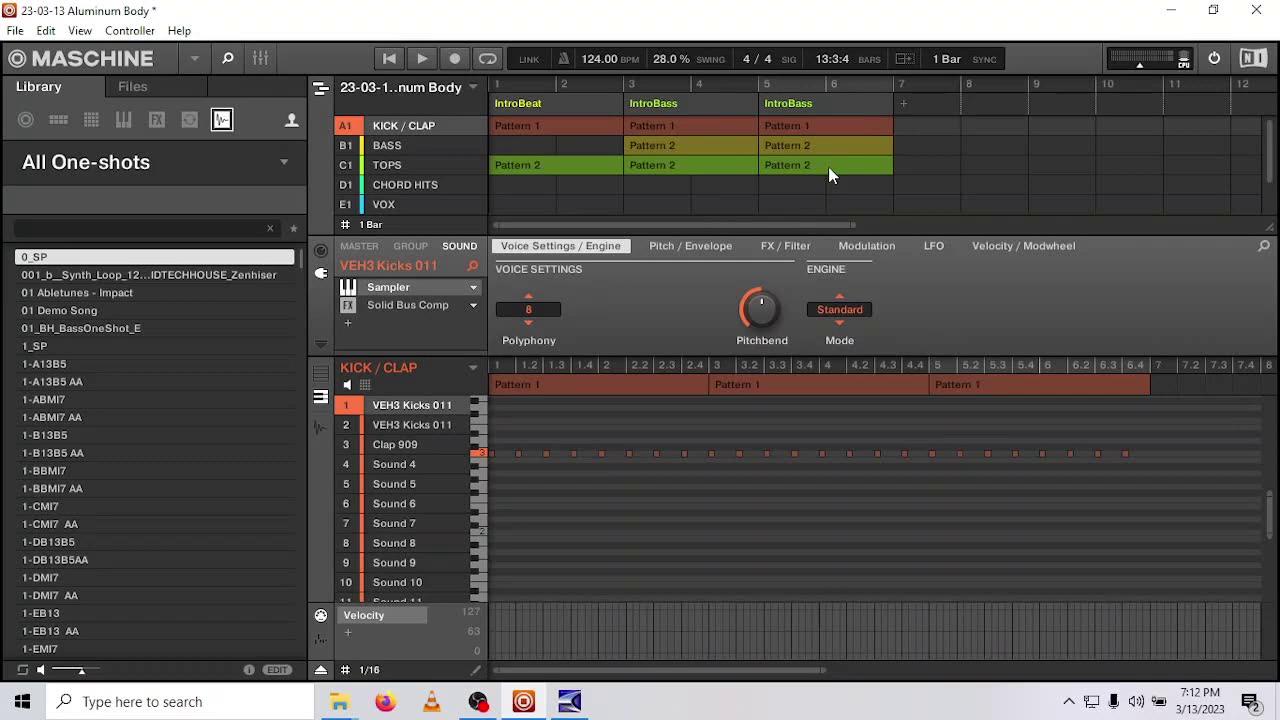
click(318, 89)
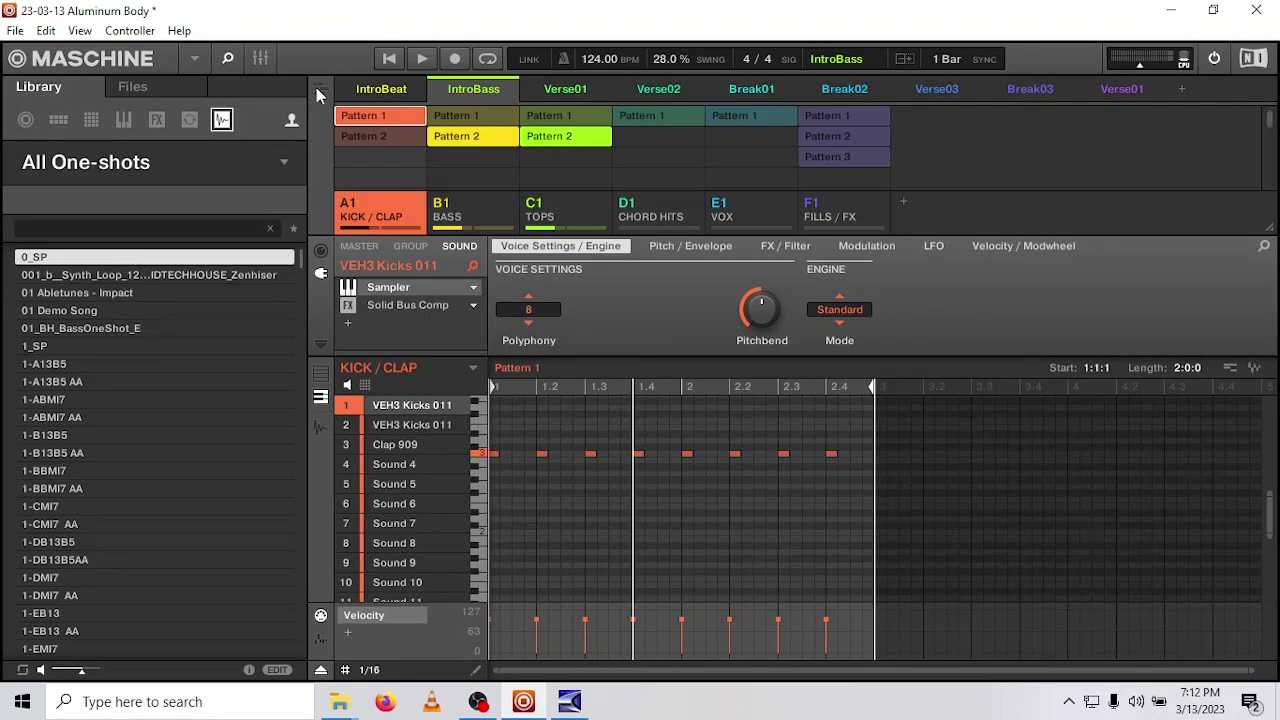
- Append Verse01 twice and Verse02 once to the end of the song
click(565, 90)
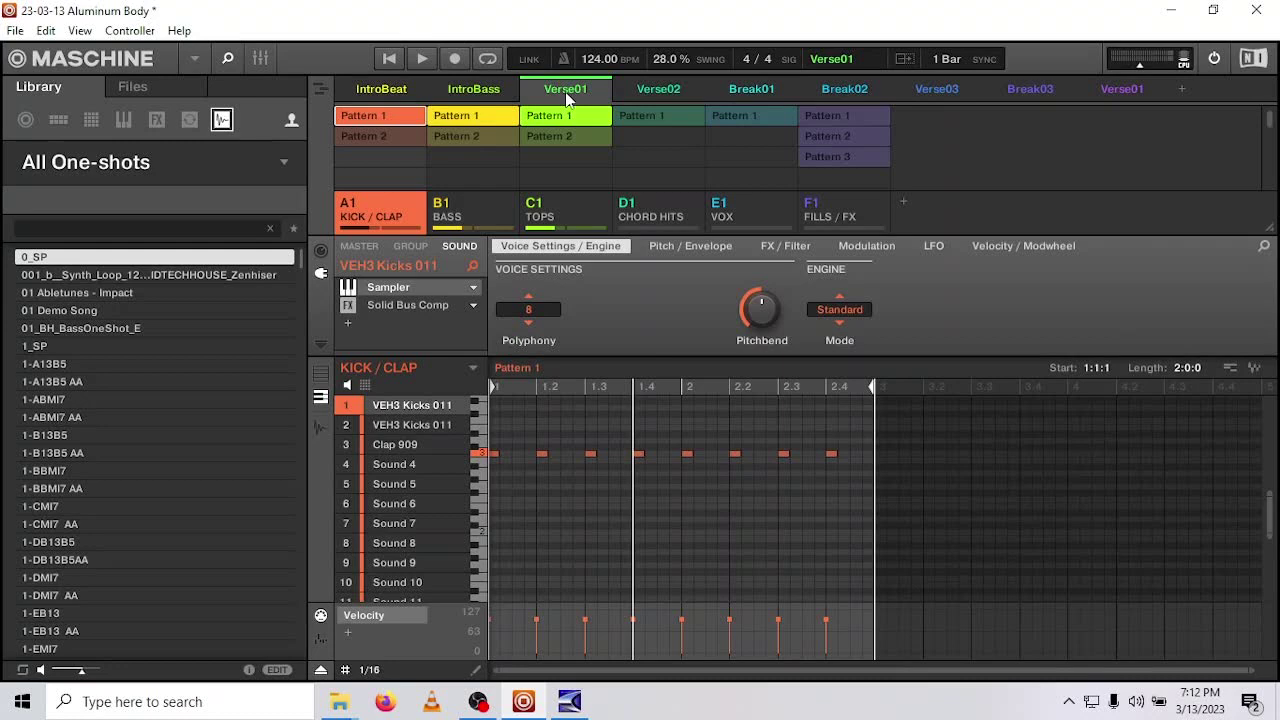
right_click(565, 94)
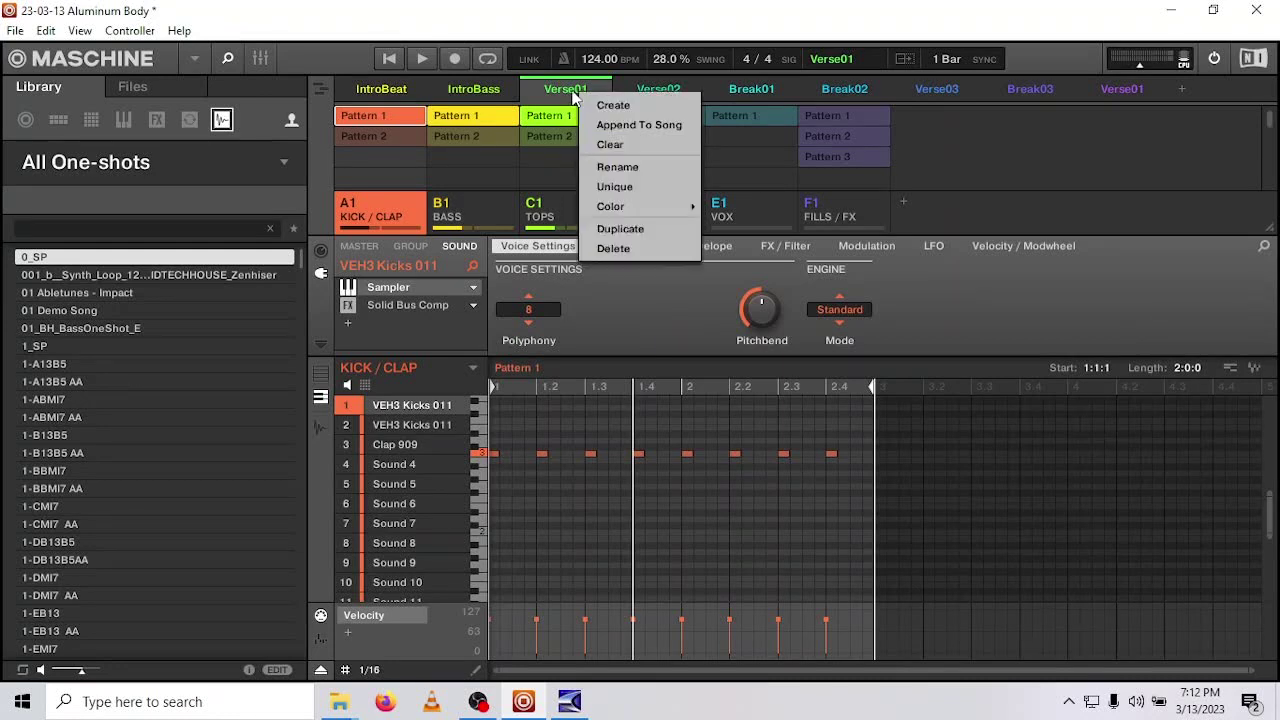
click(600, 125)
right_click(588, 90)
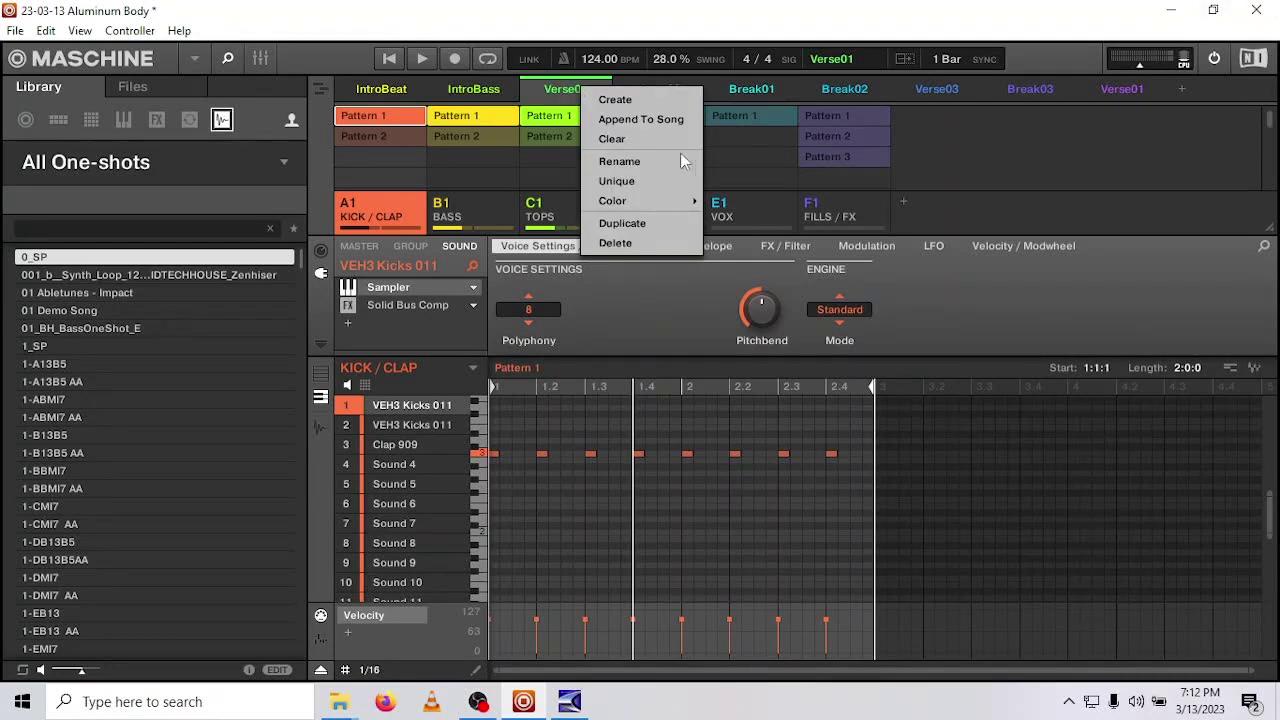
click(650, 114)
click(668, 92)
right_click(668, 92)
click(695, 122)
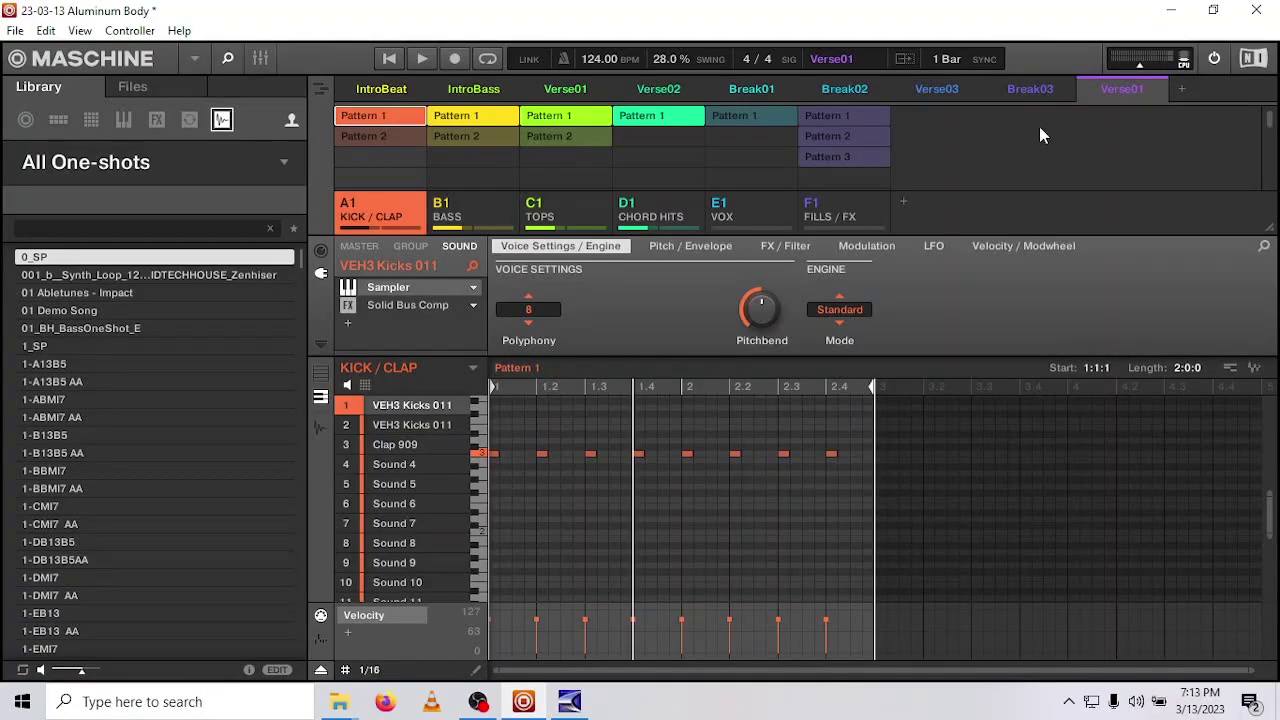
click(322, 92)
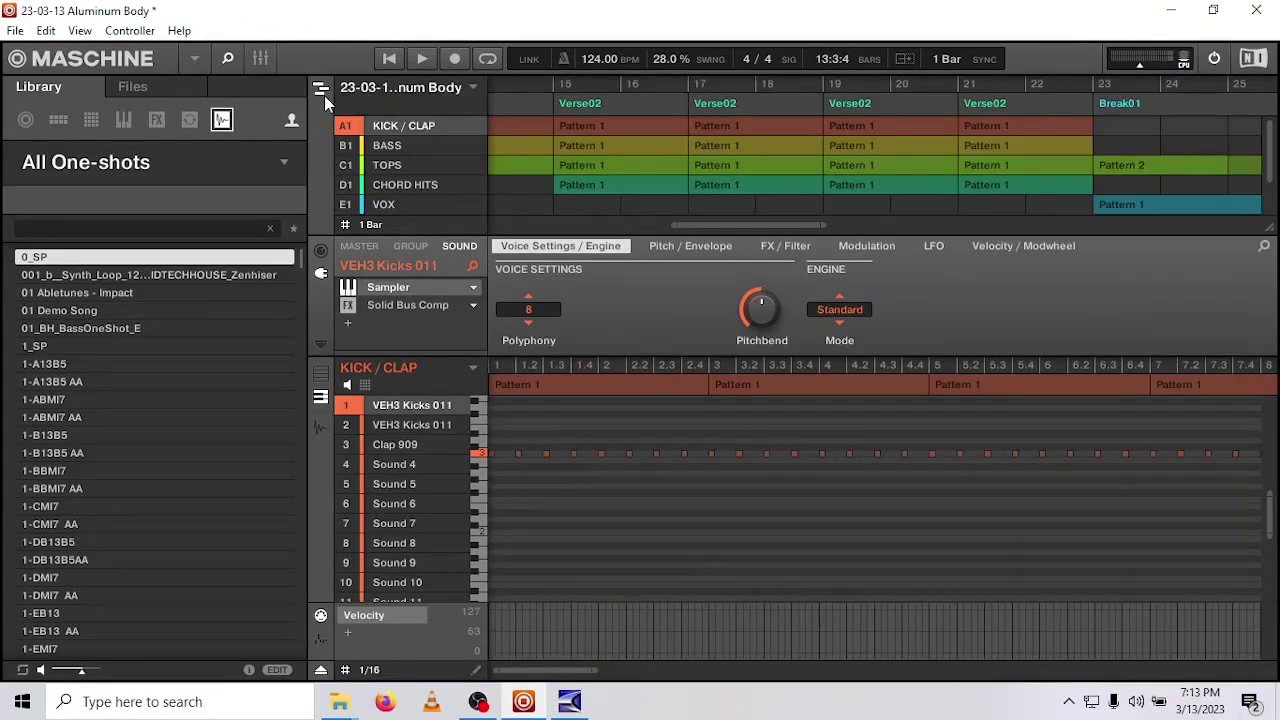
scroll(761, 228, down, 5)
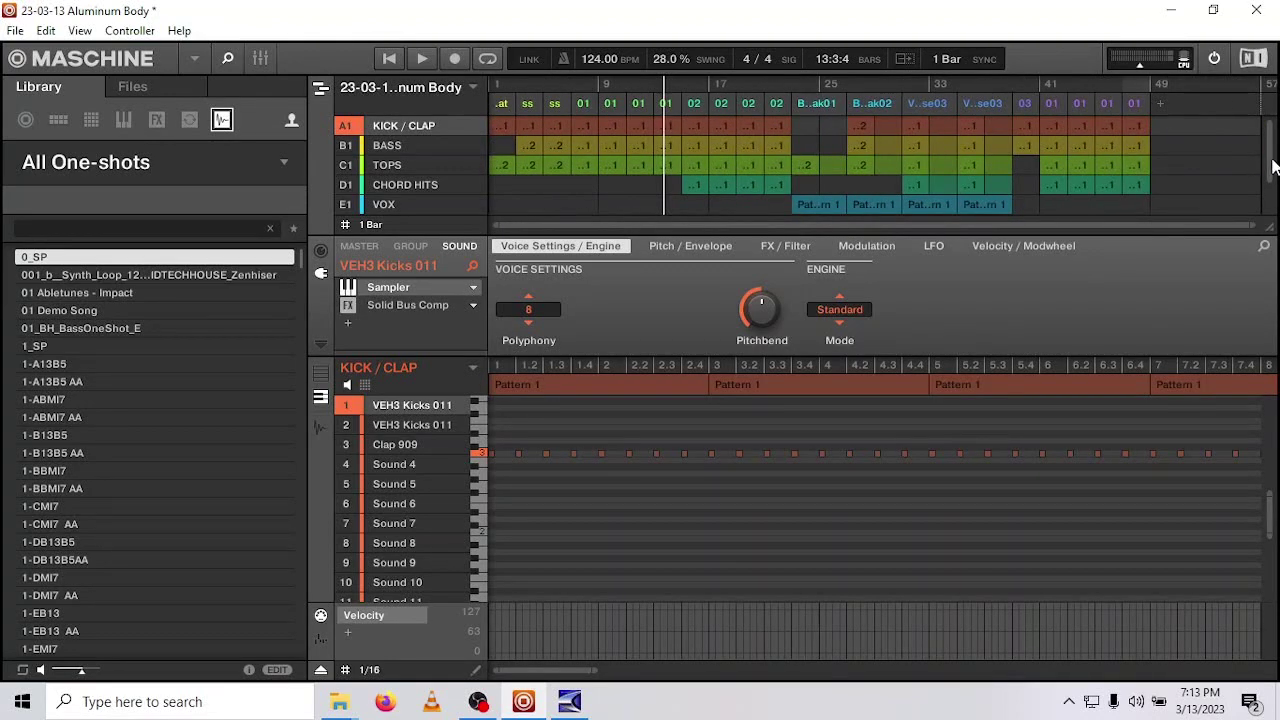
mouse_move(1268, 163)
mouse_down()
mouse_move(1268, 228)
mouse_move(1268, 150)
mouse_up()
scroll(880, 150, up, 3)
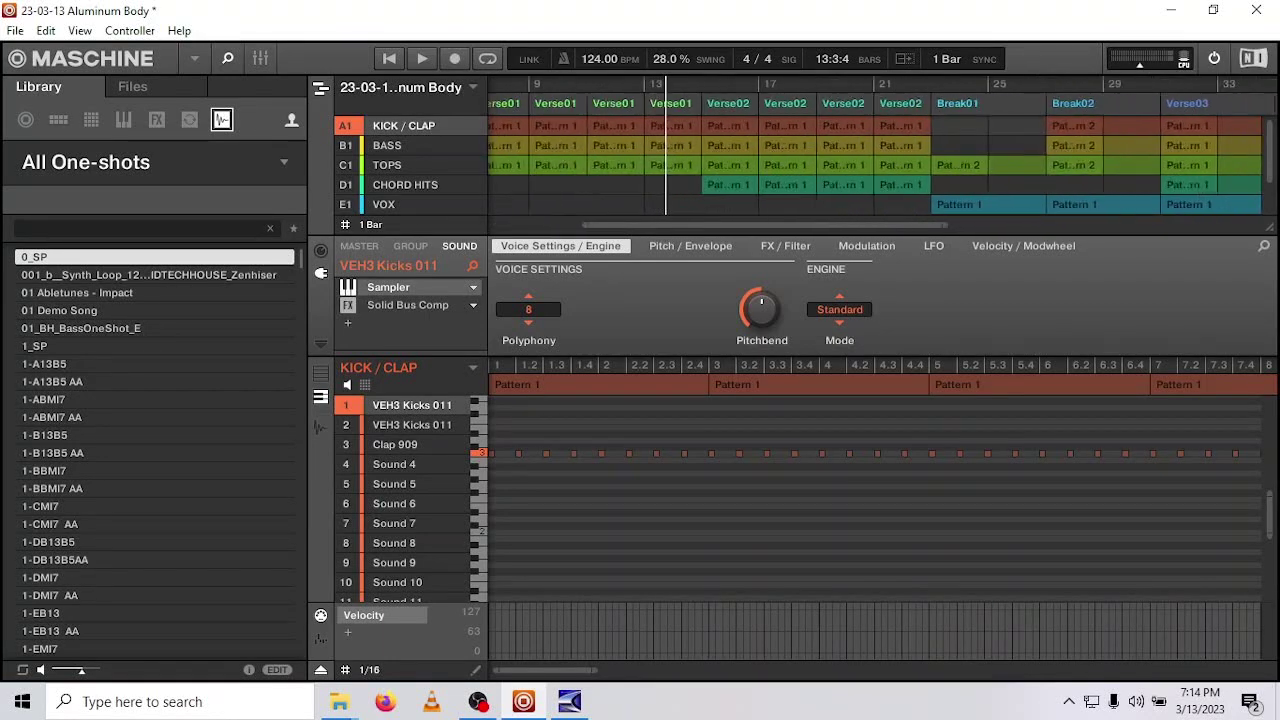
scroll(880, 150, down, 2)
scroll(880, 150, up, 3)
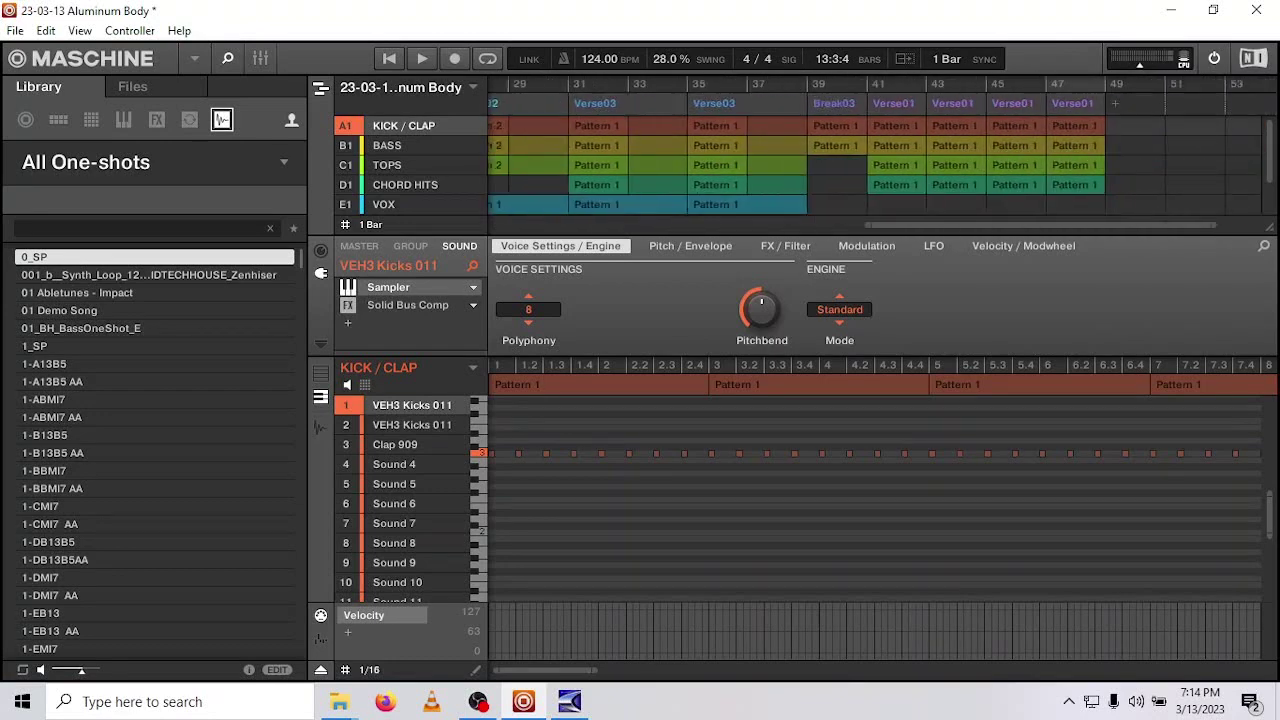
scroll(880, 150, down, 1)
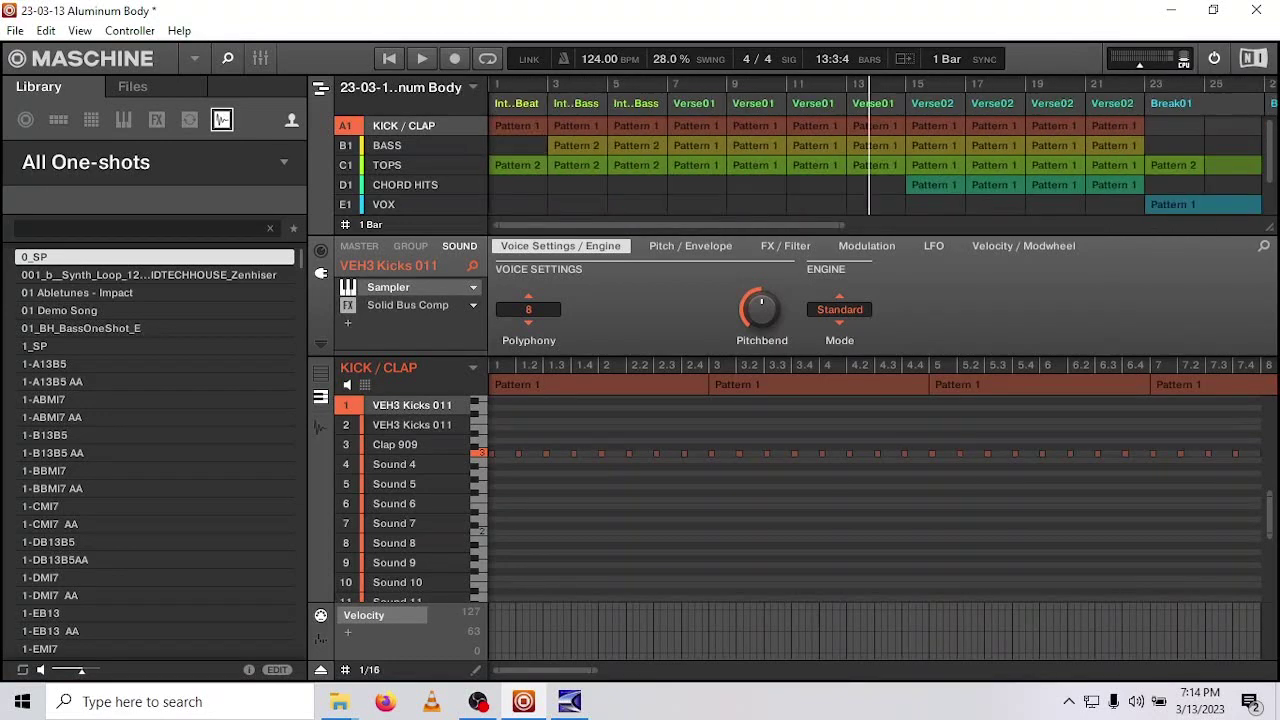
- Convert the opening IntroBeat scene to clips and inspect KICK / CLAP and TOPS Clip 1
click(522, 102)
right_click(522, 103)
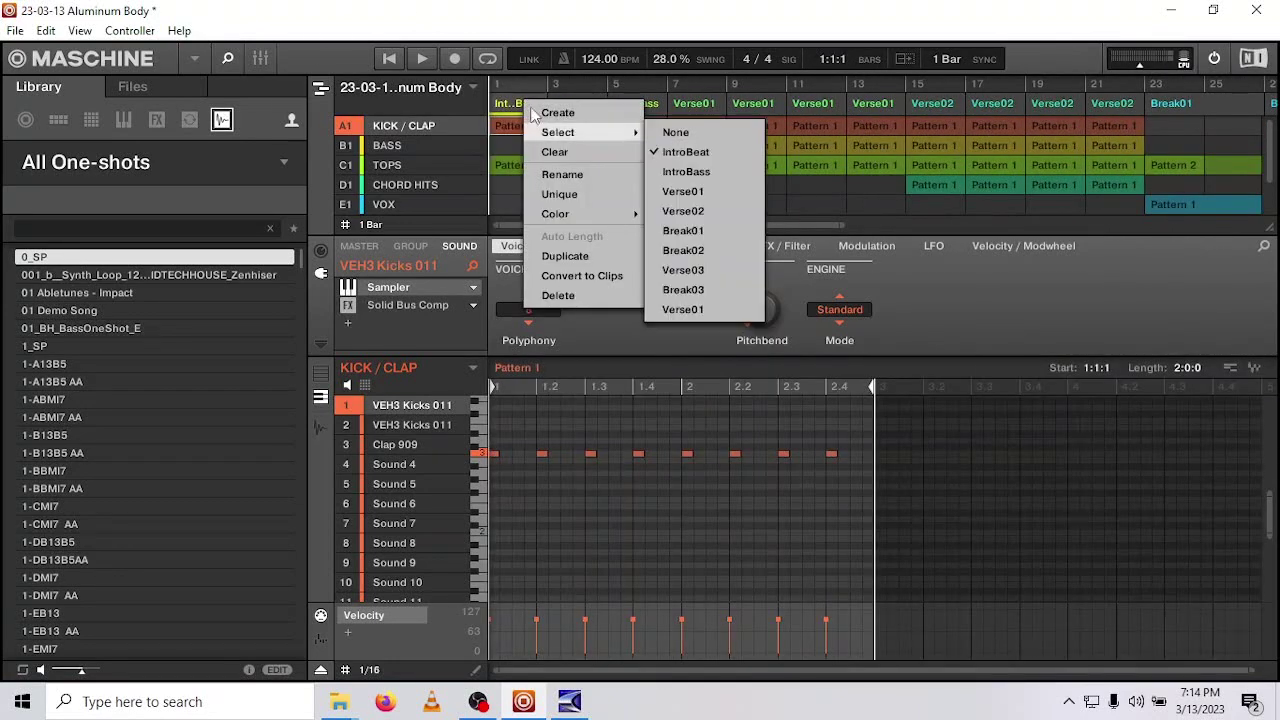
click(509, 106)
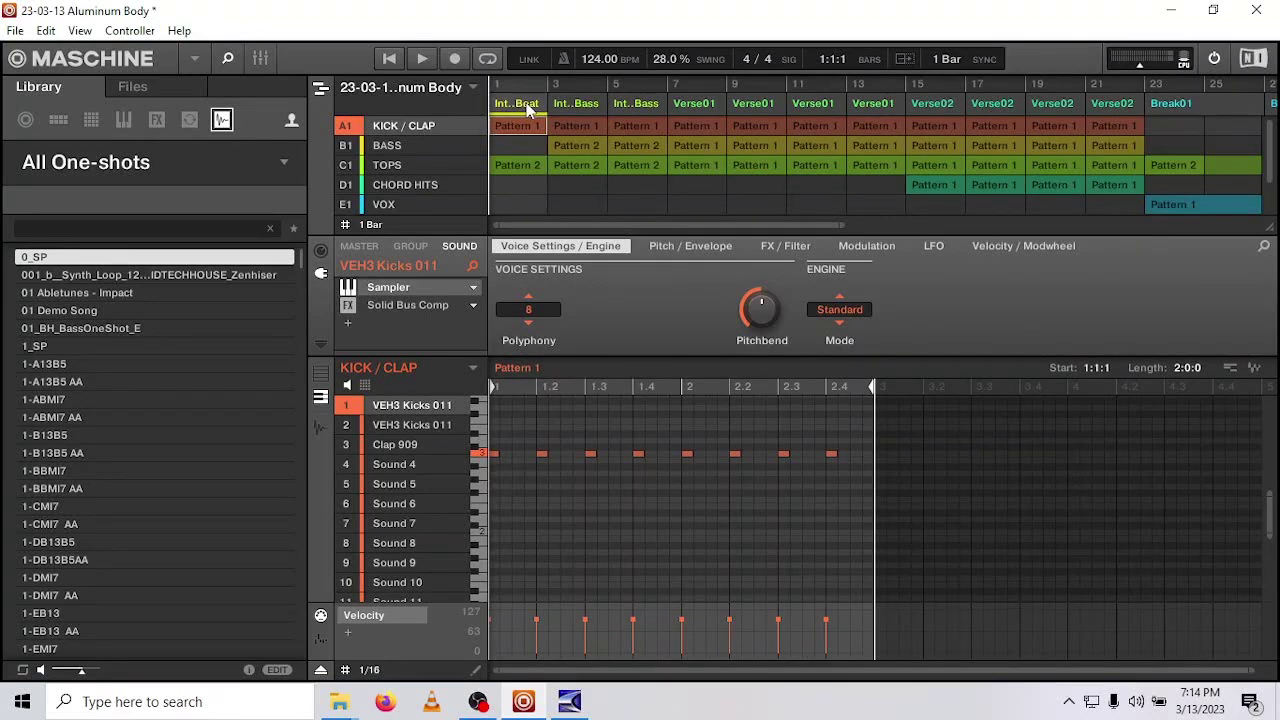
right_click(528, 108)
click(588, 278)
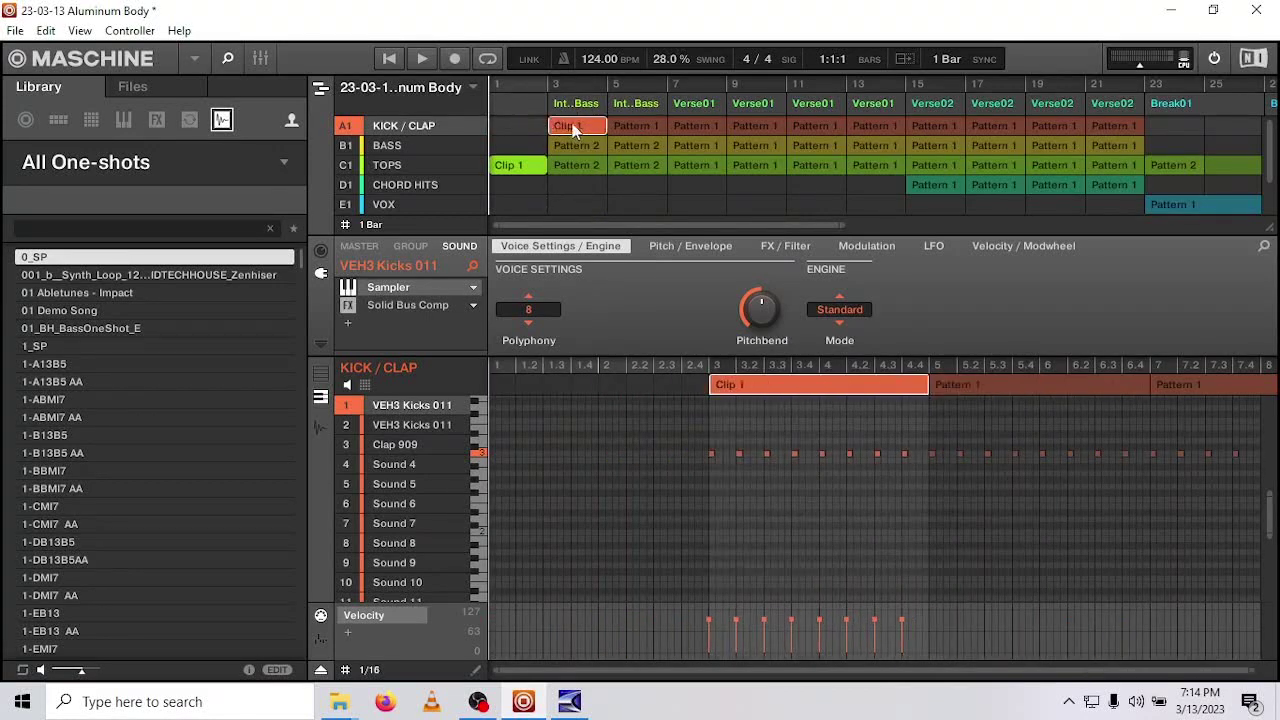
click(542, 127)
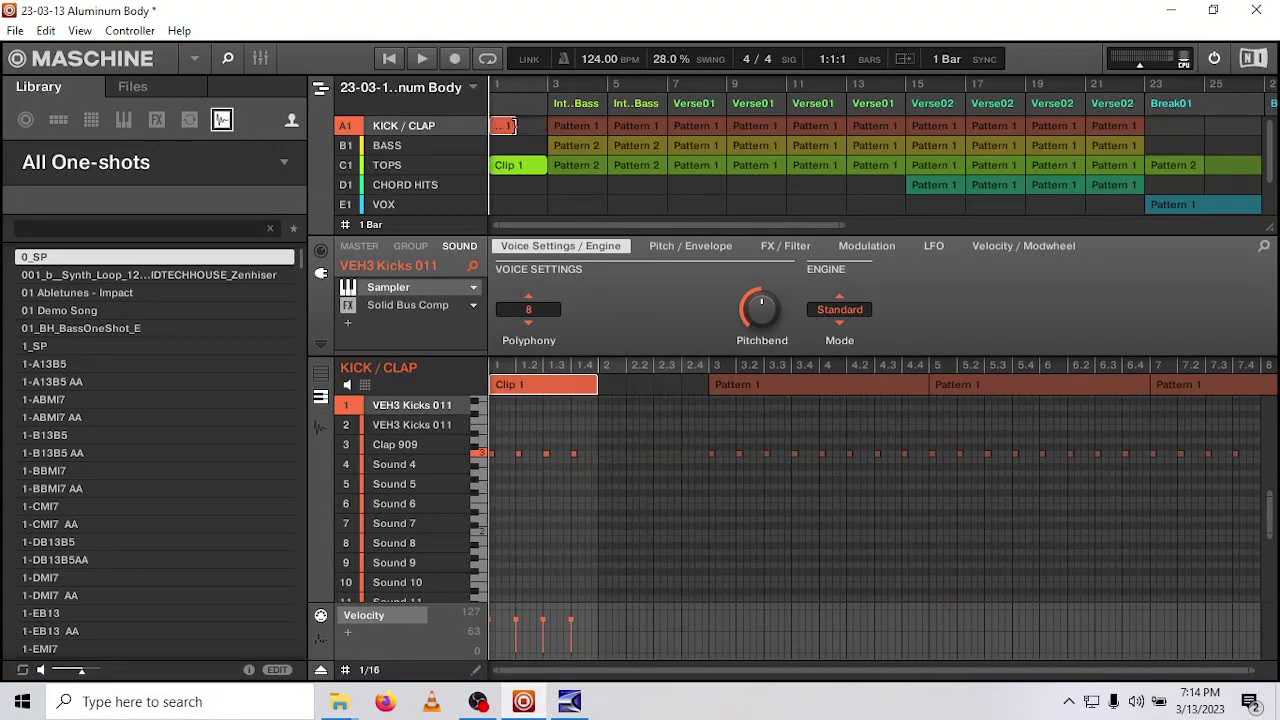
click(535, 165)
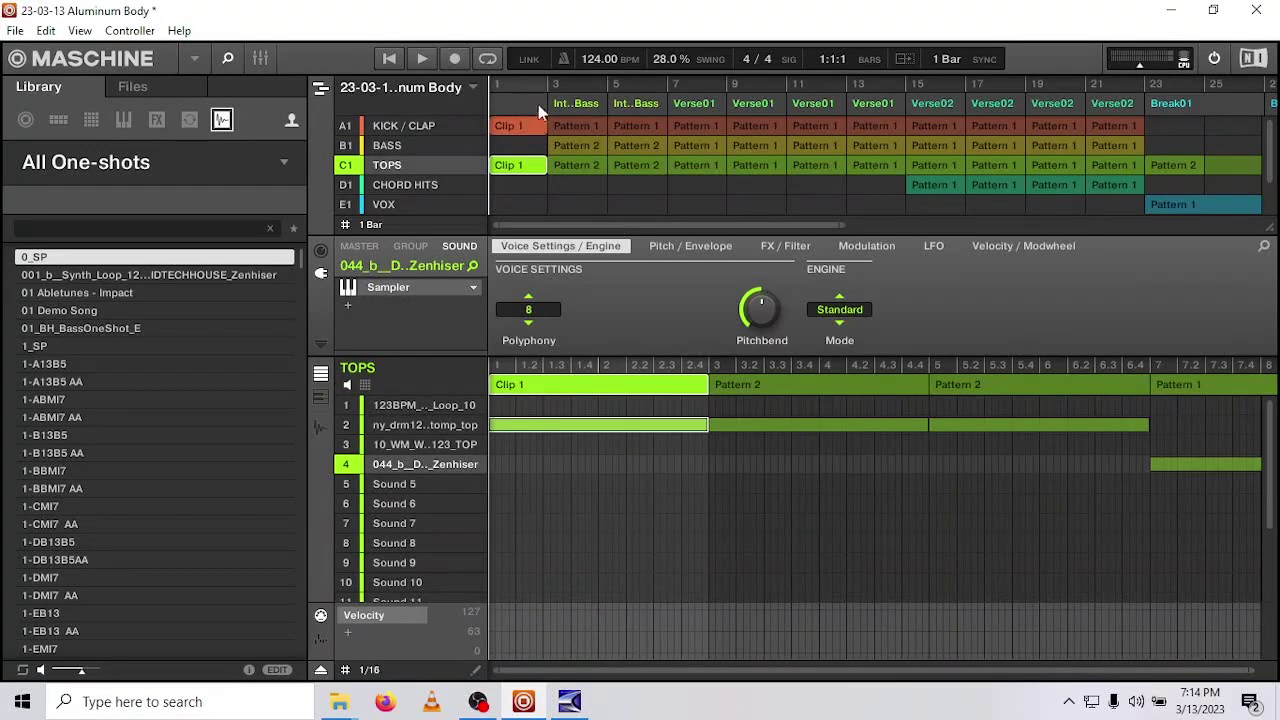
- Convert the IntroBass scene at bar 3 and the bar 5 scene to clips
click(566, 106)
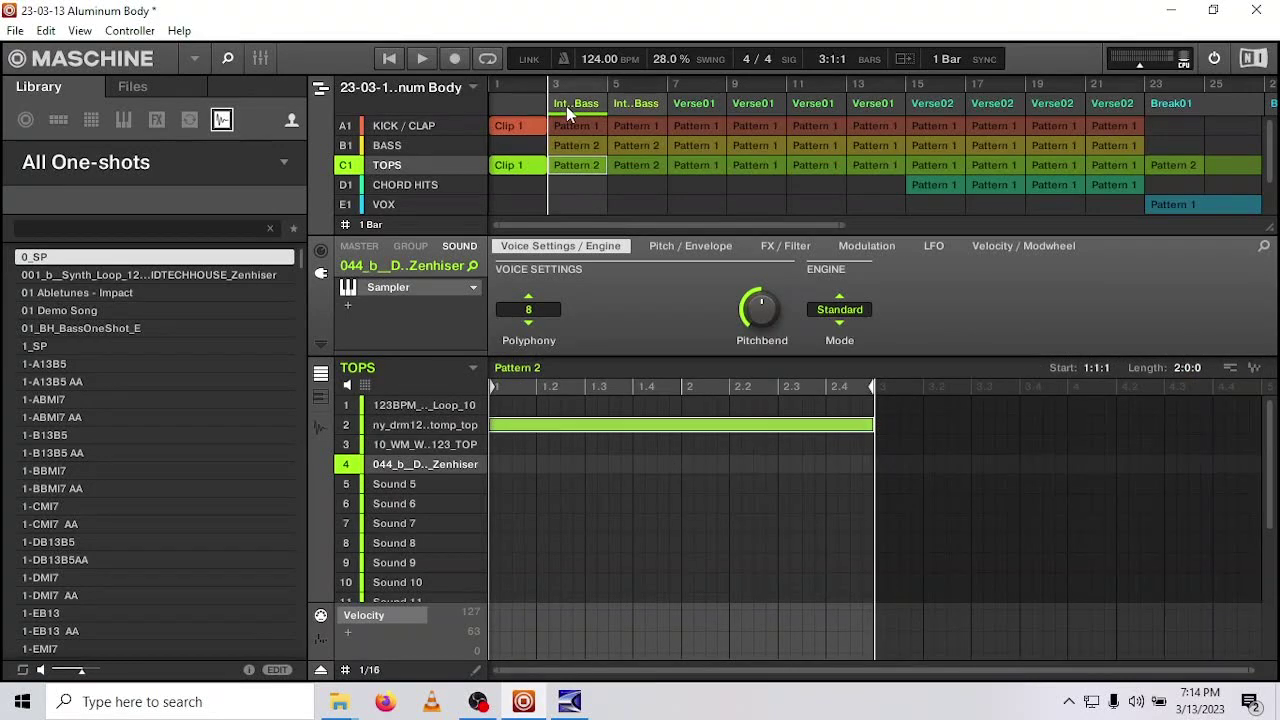
right_click(566, 106)
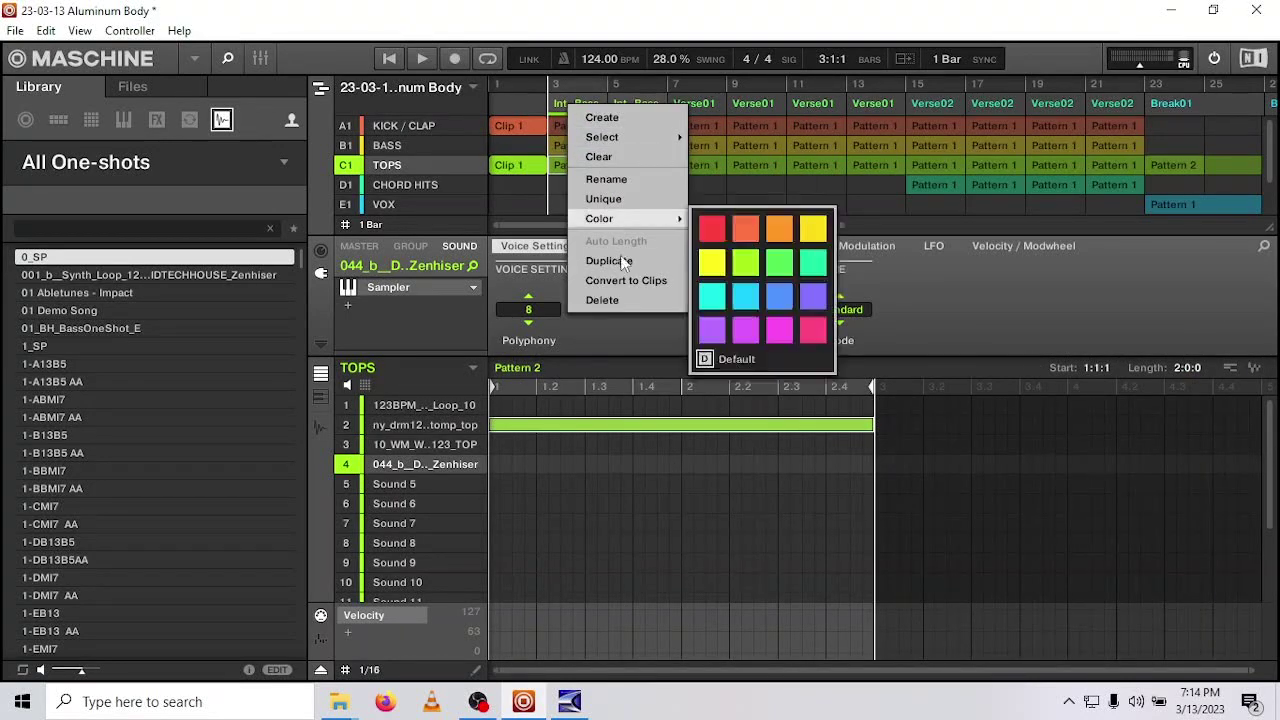
click(628, 281)
click(632, 106)
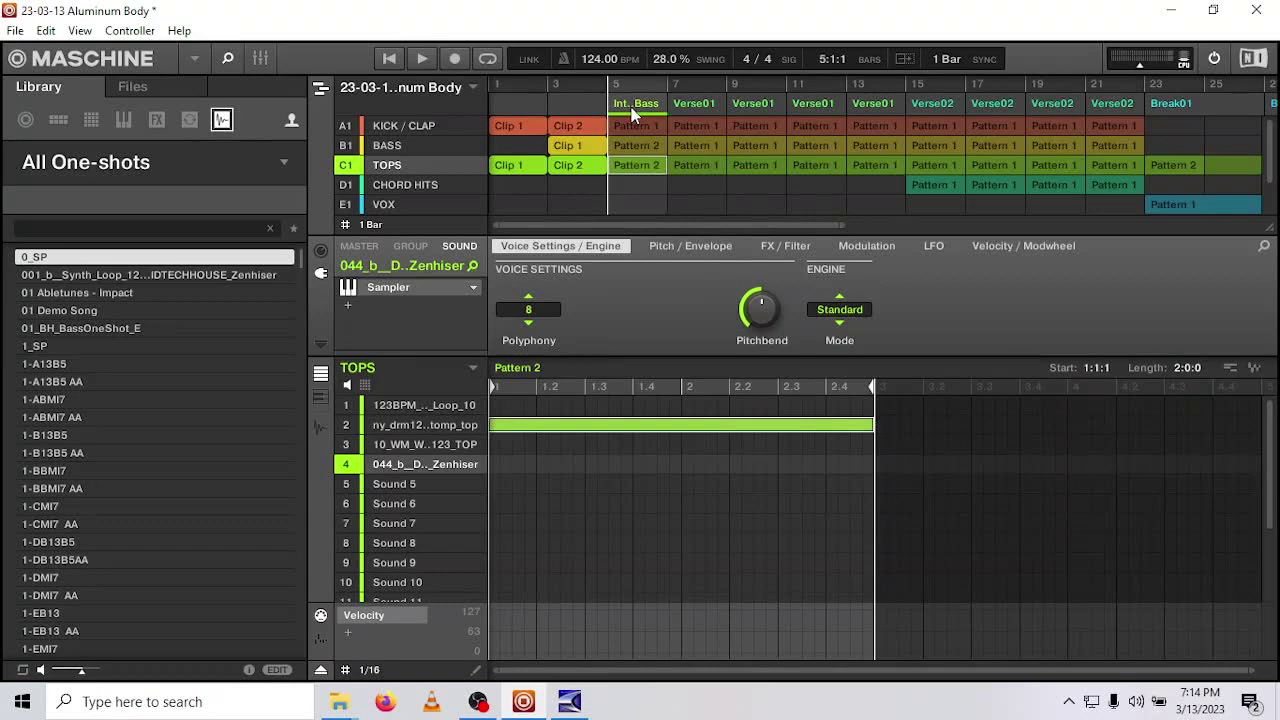
right_click(632, 106)
click(700, 281)
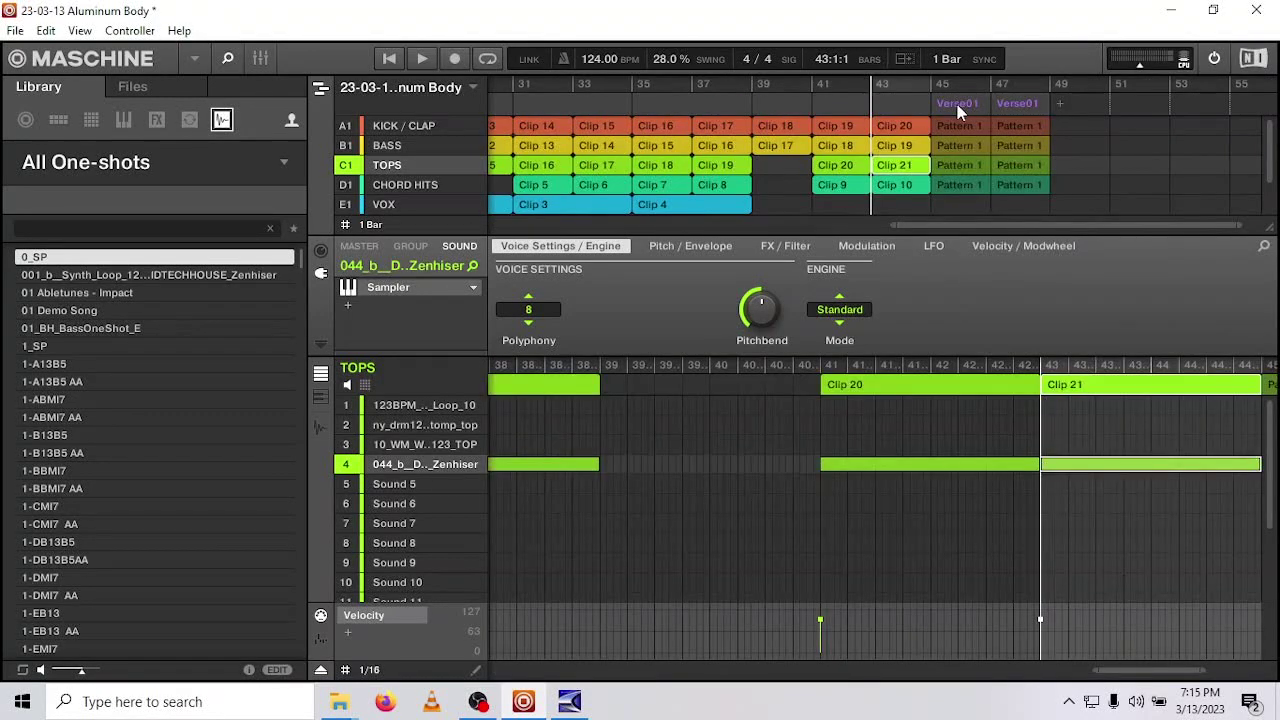
- Convert the scenes at bars 45 and 47 to clips, then inspect BASS Clips 4 and 10
right_click(957, 104)
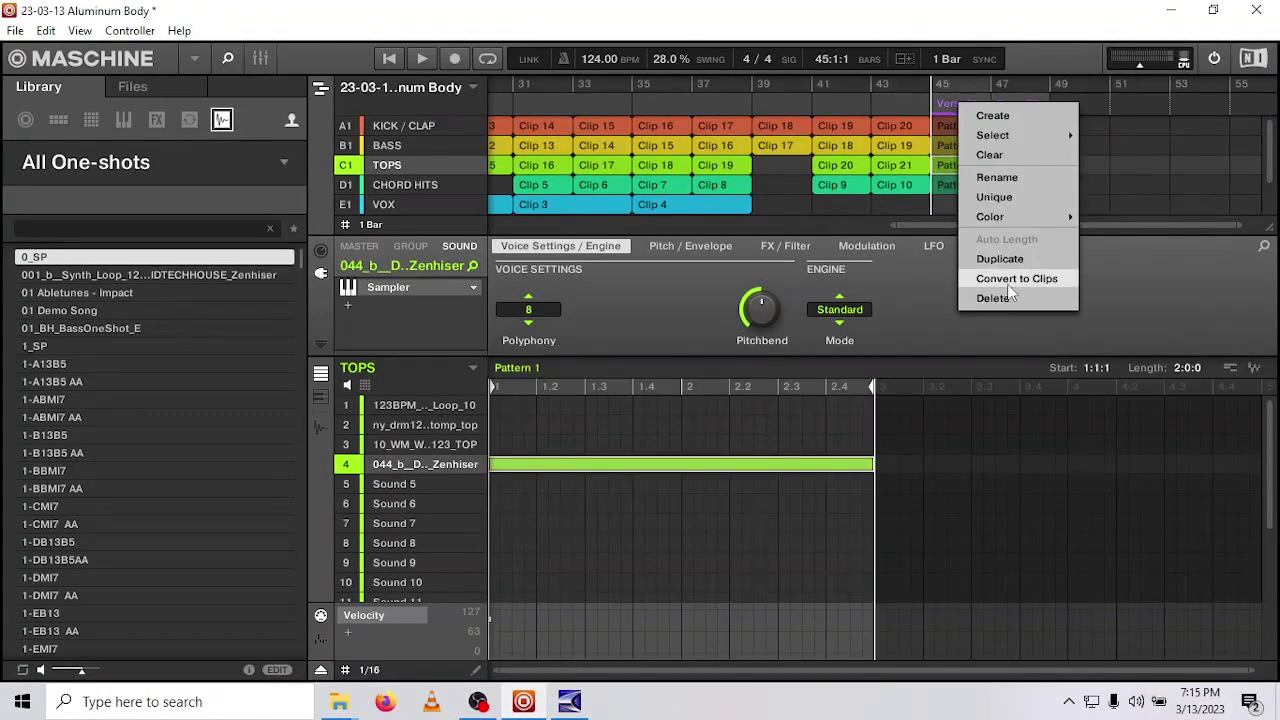
click(1016, 278)
click(1009, 99)
right_click(1009, 99)
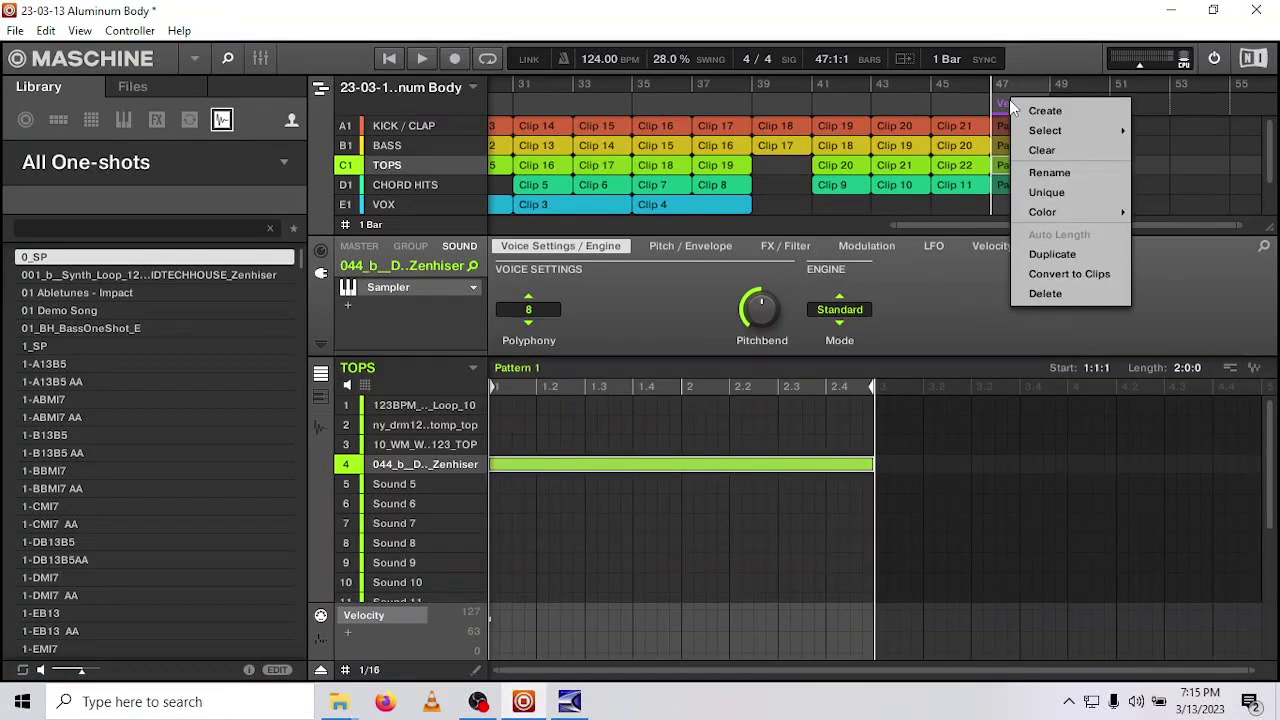
click(1069, 274)
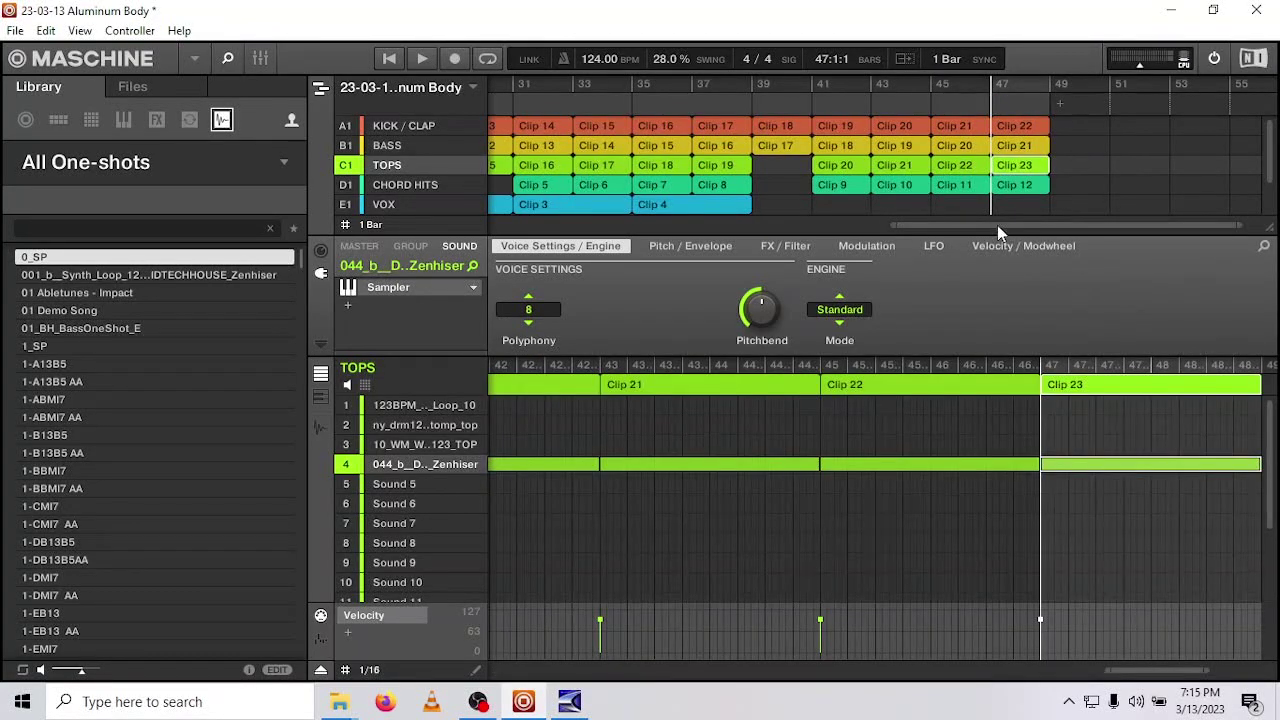
drag(997, 225, 512, 230)
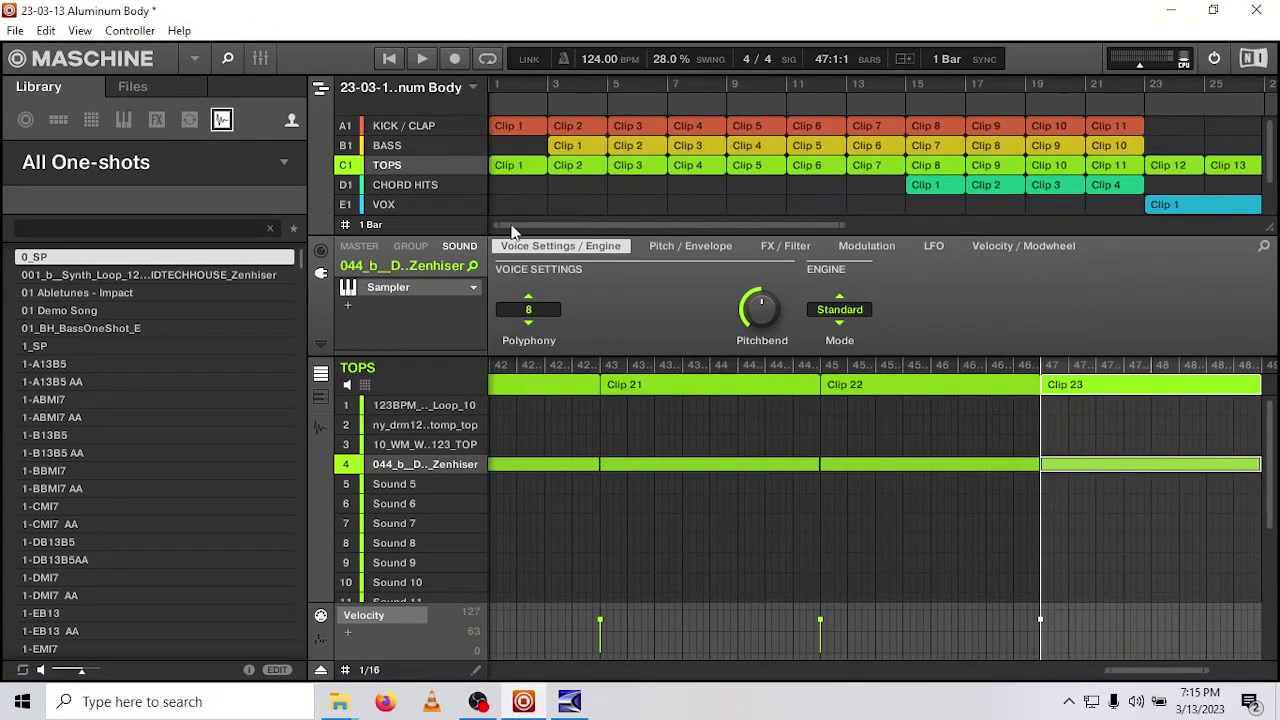
click(758, 145)
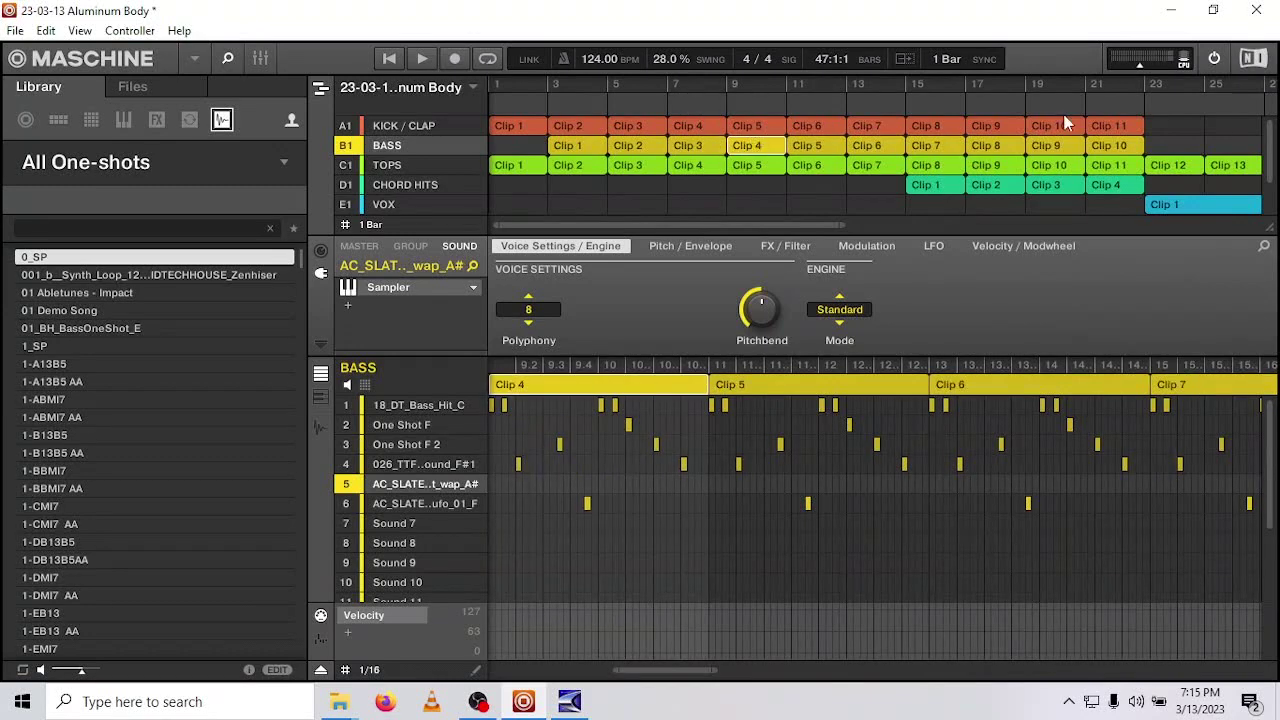
click(1125, 147)
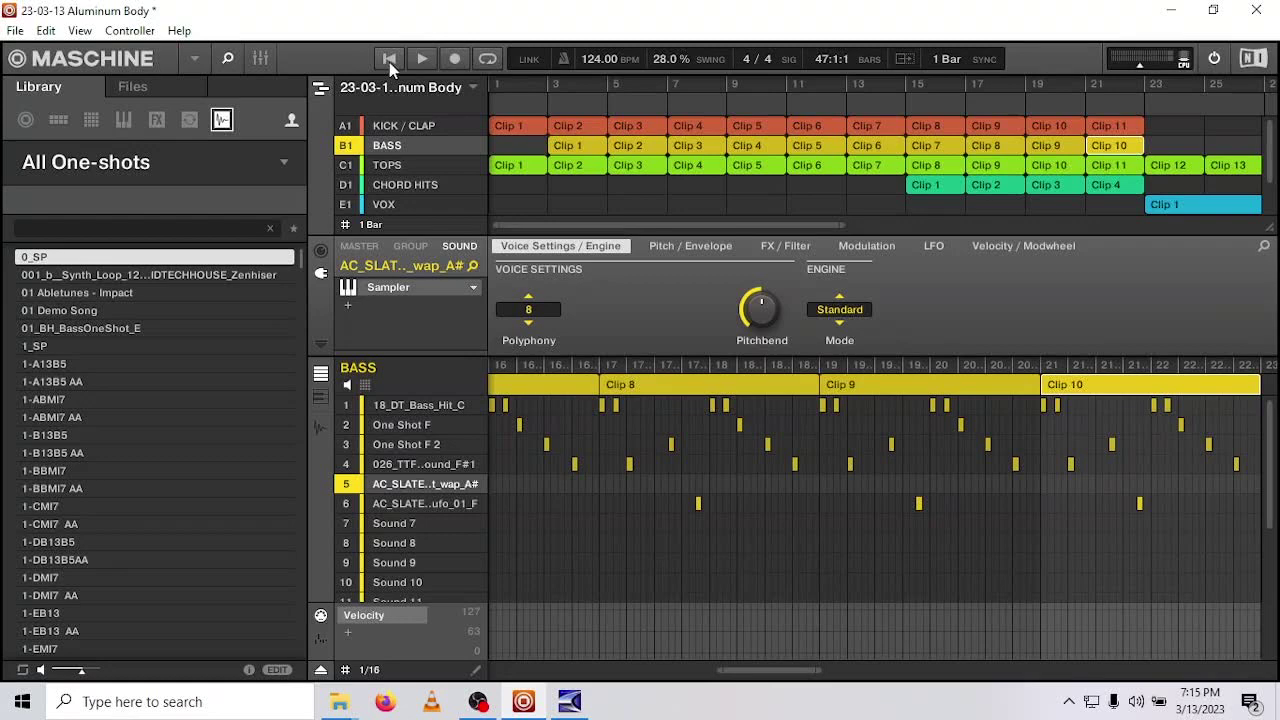
click(389, 62)
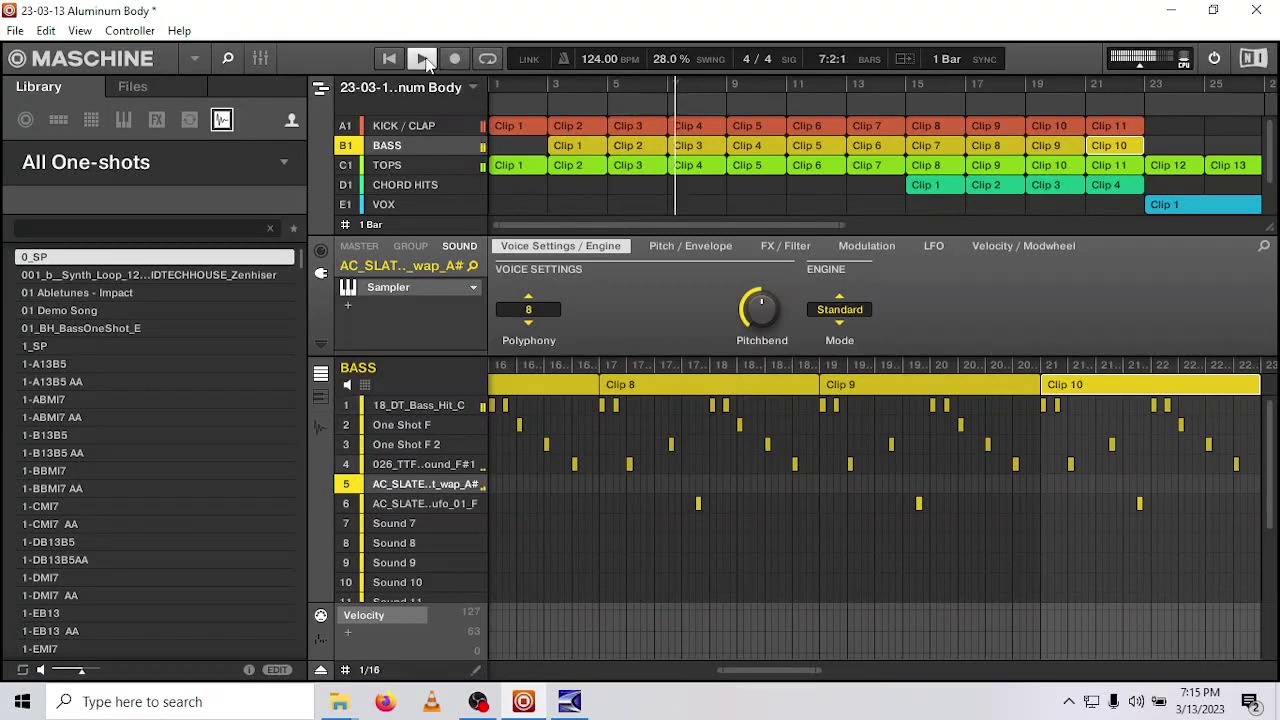
click(425, 61)
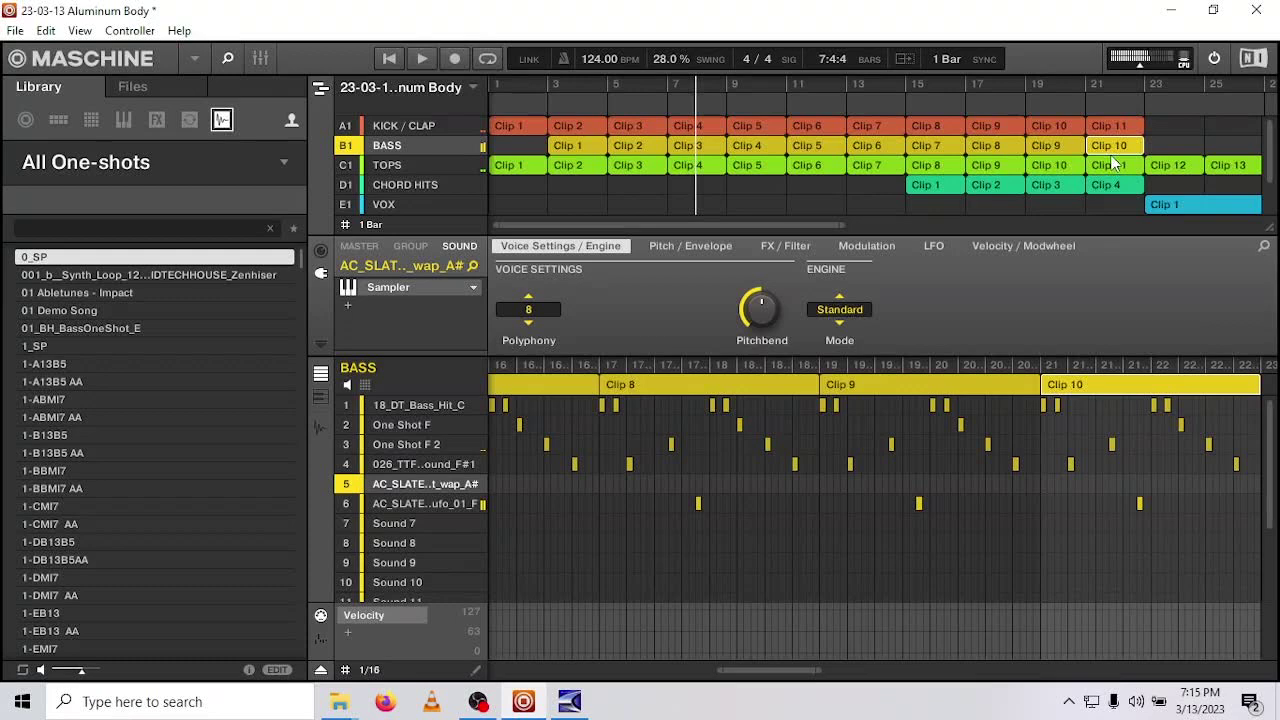
- Insert Pattern 1 as a clip on the FILLS / FX track near bar 6
scroll(1274, 172, down, 2)
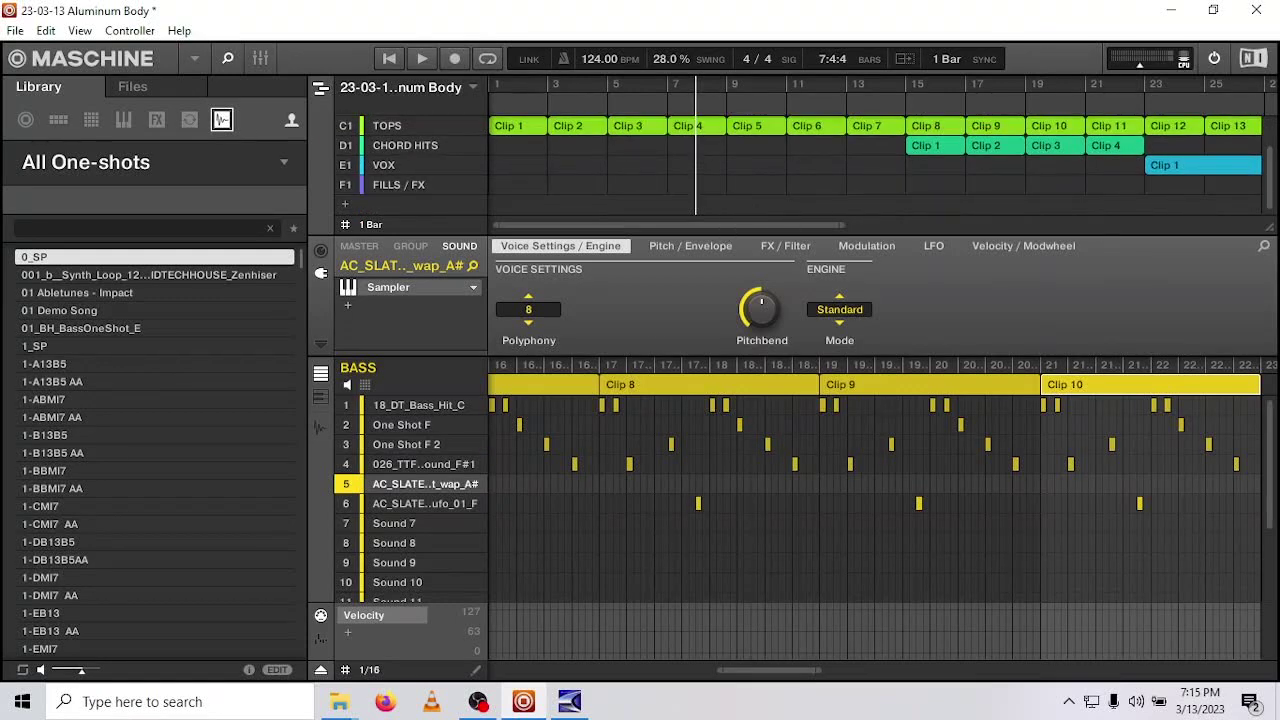
scroll(875, 150, up, 5)
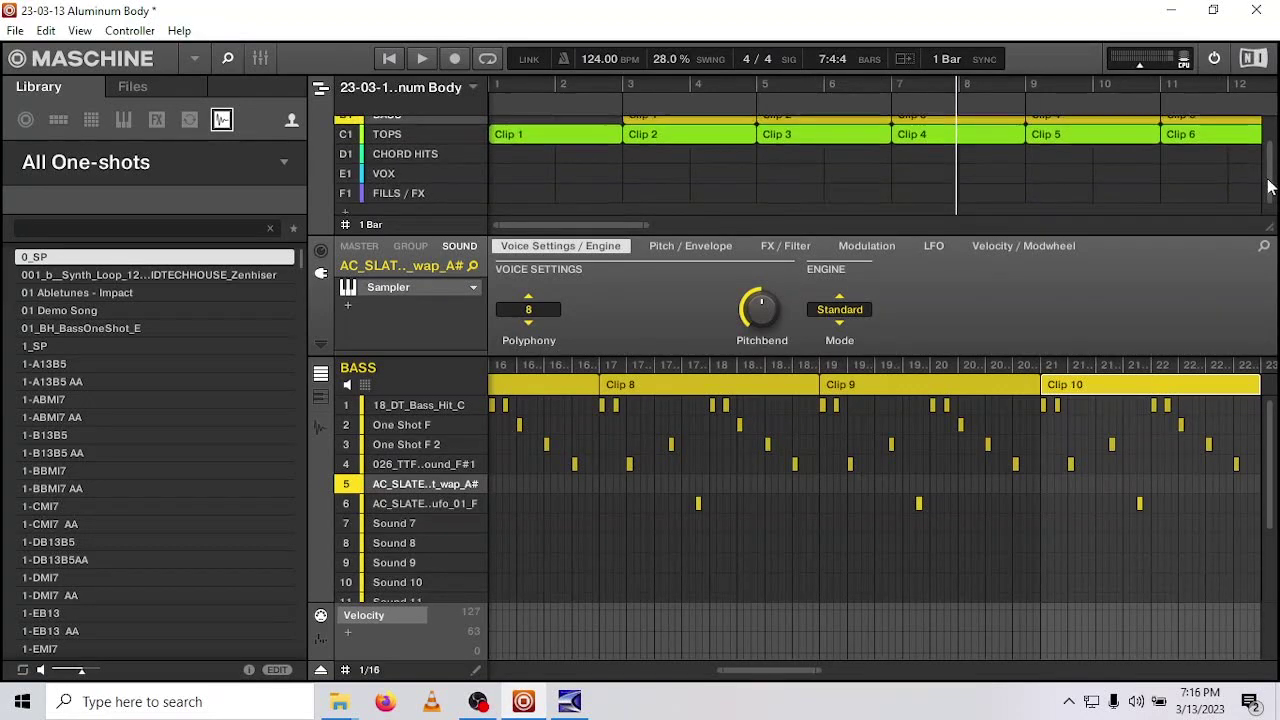
scroll(1266, 205, up, 2)
scroll(1265, 207, down, 2)
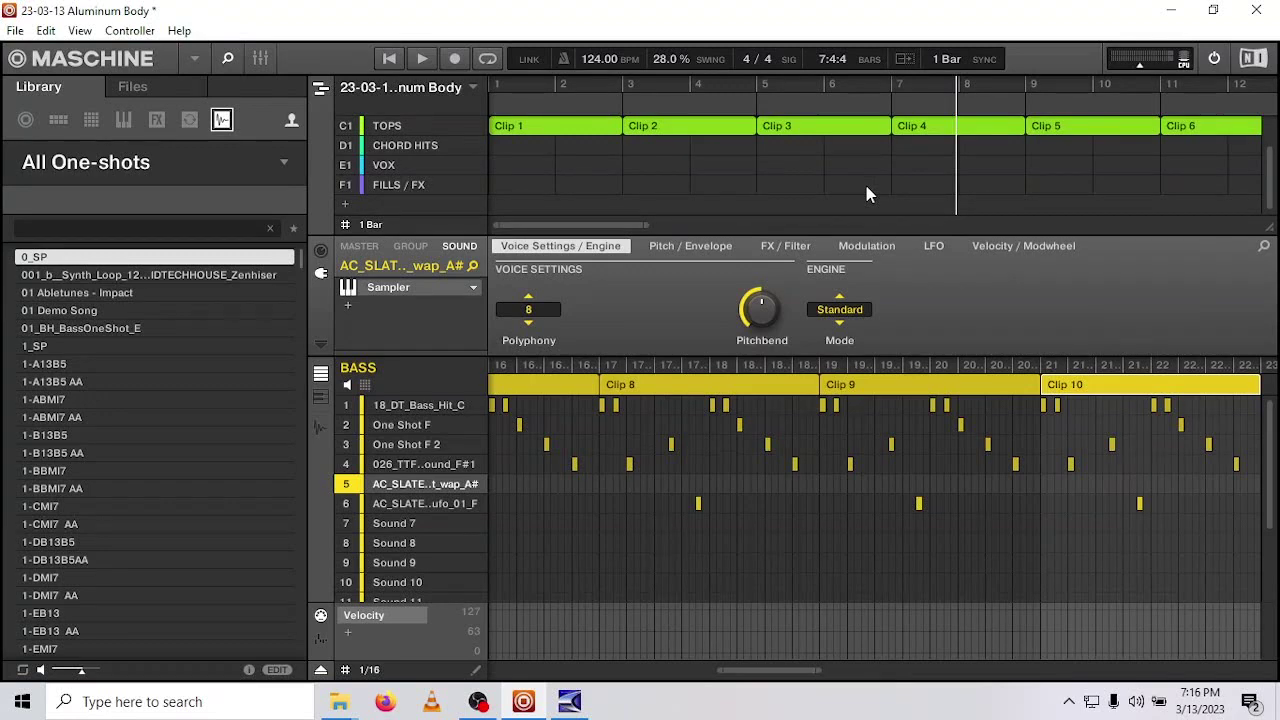
click(830, 190)
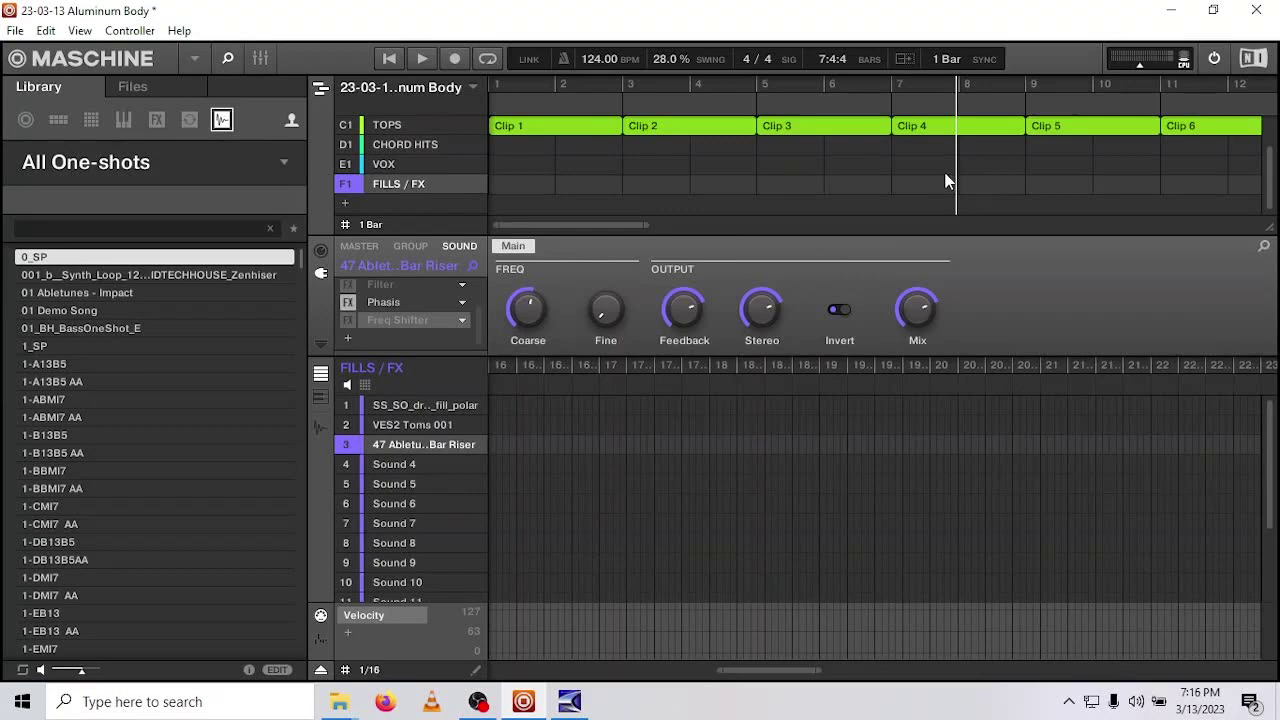
right_click(868, 196)
click(860, 193)
right_click(858, 185)
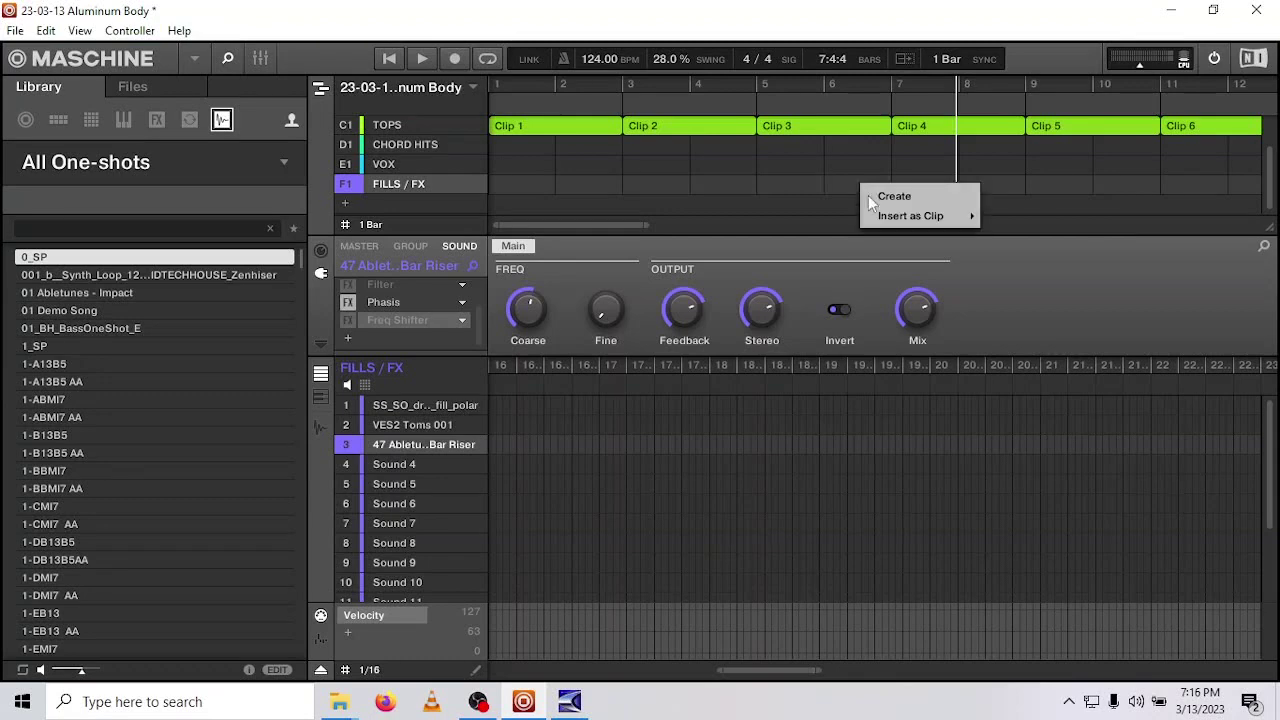
mouse_move(929, 214)
click(999, 216)
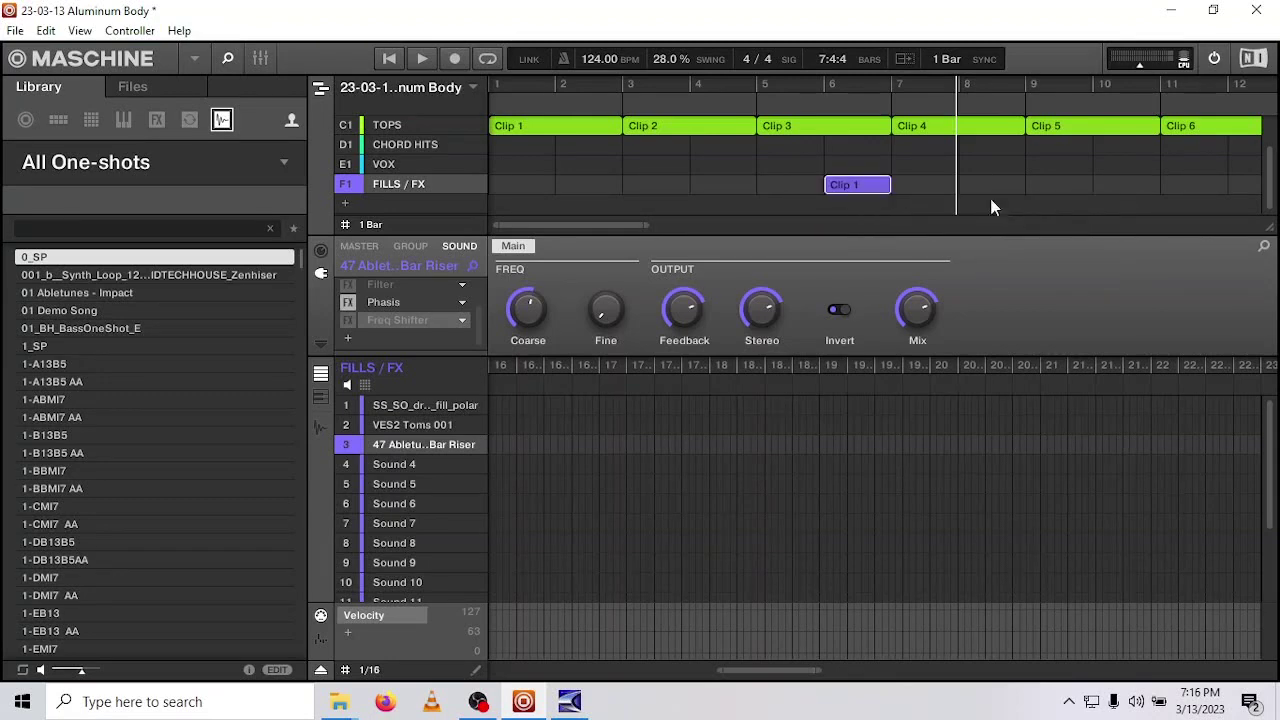
- Shorten KICK / CLAP Clip 3 to one bar, leaving a gap before bar 7
drag(1269, 183, 1270, 113)
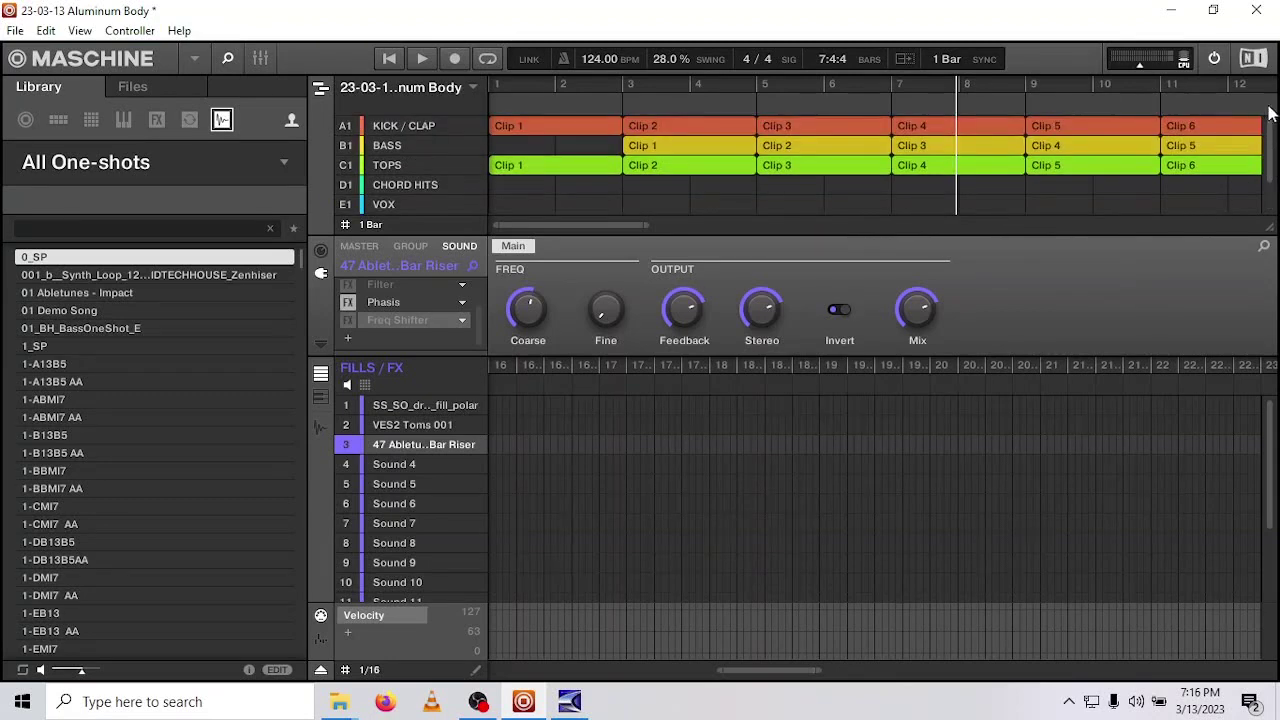
click(856, 128)
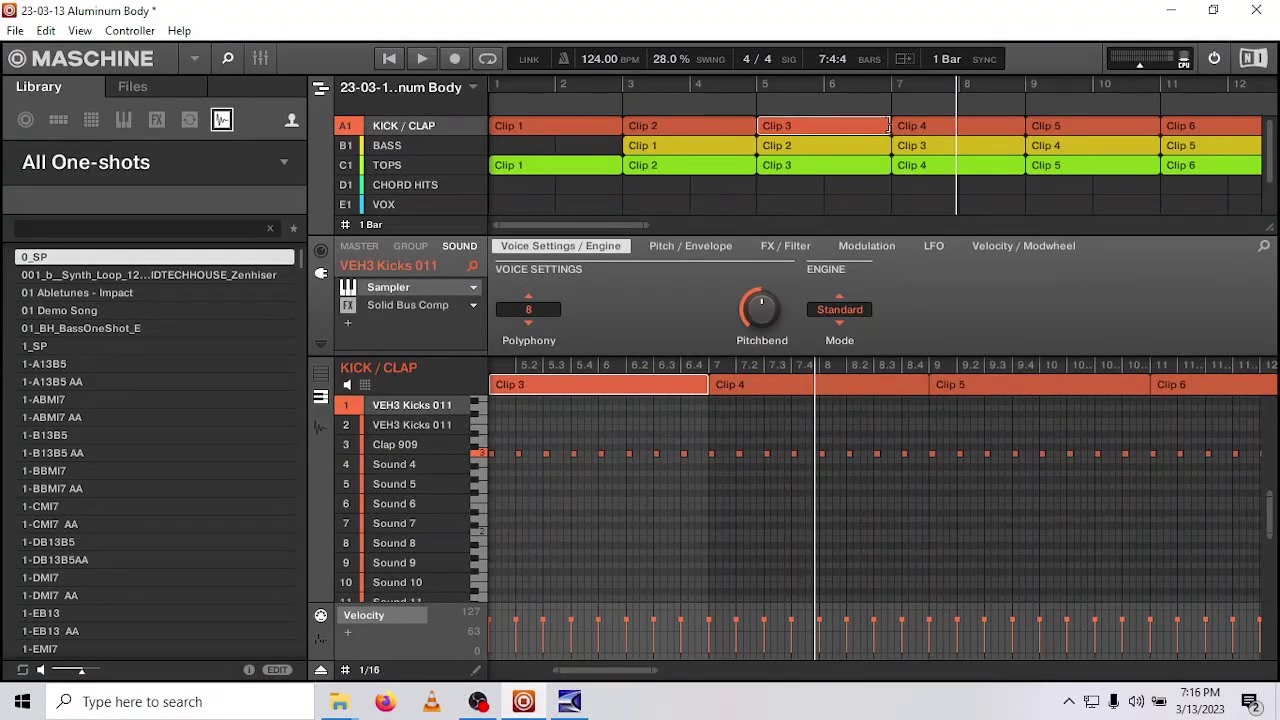
drag(889, 126, 845, 131)
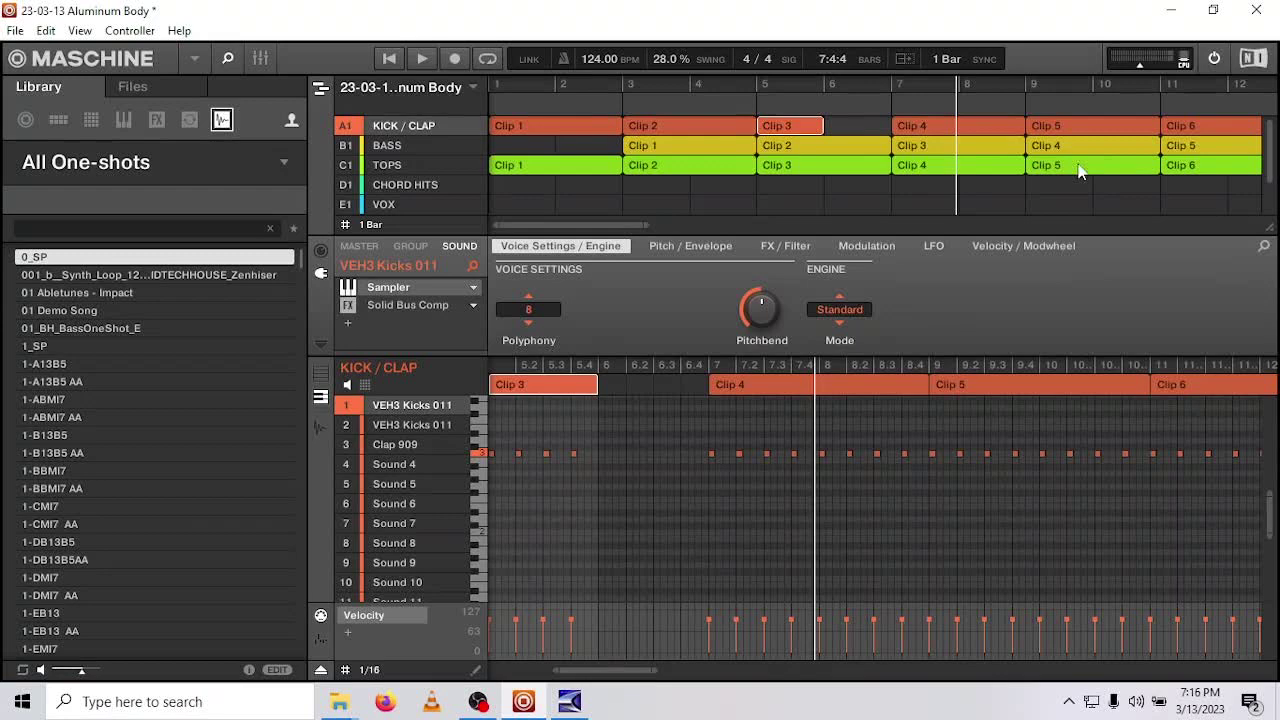
click(622, 85)
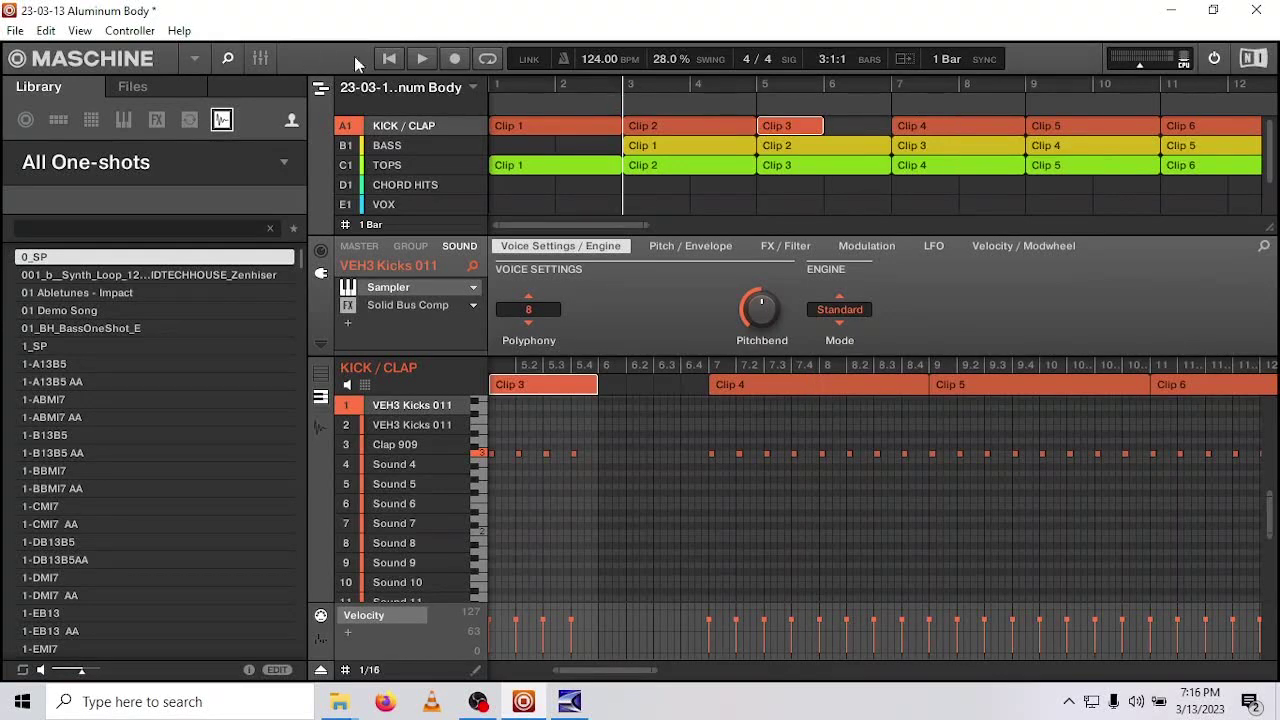
click(424, 60)
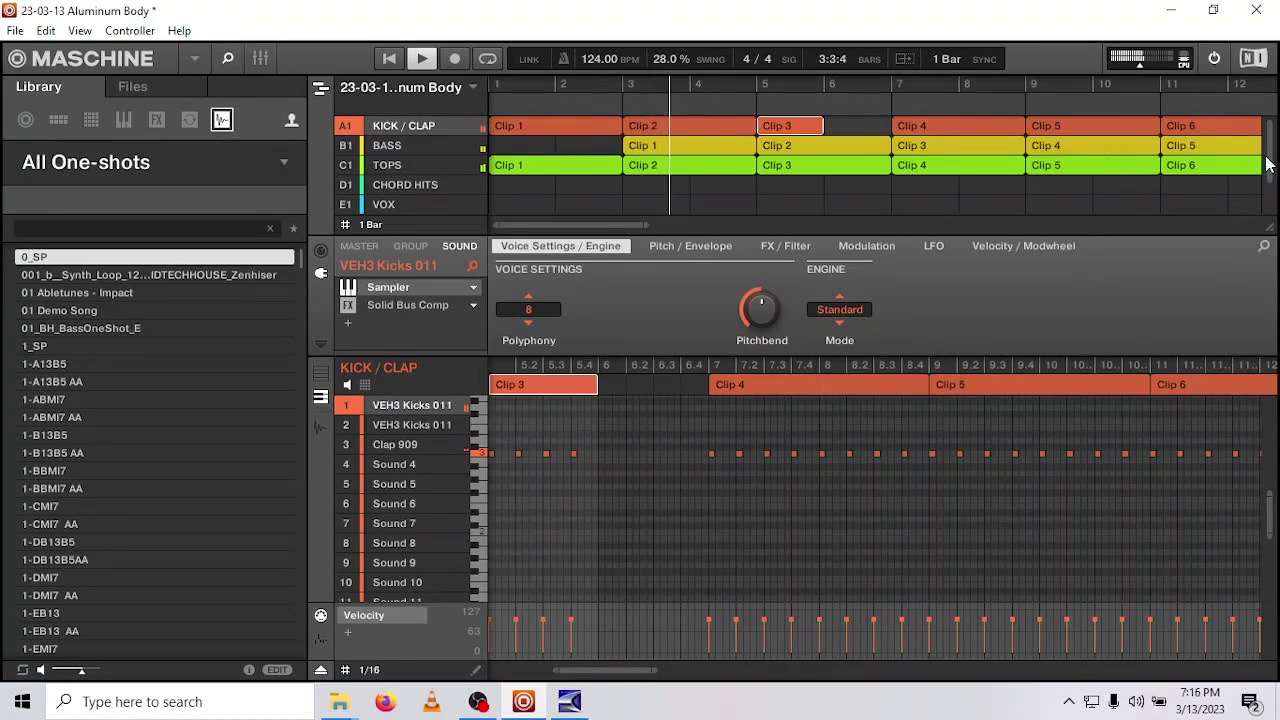
scroll(1277, 190, down, 2)
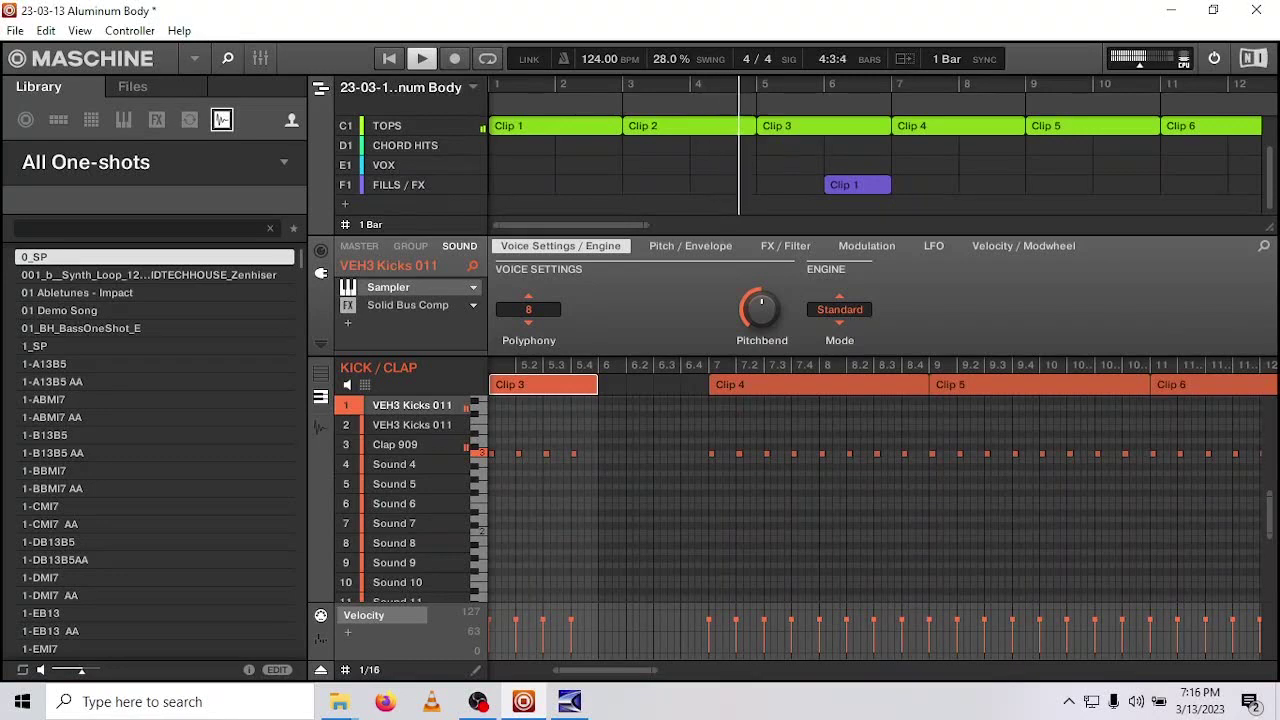
scroll(1275, 180, up, 1)
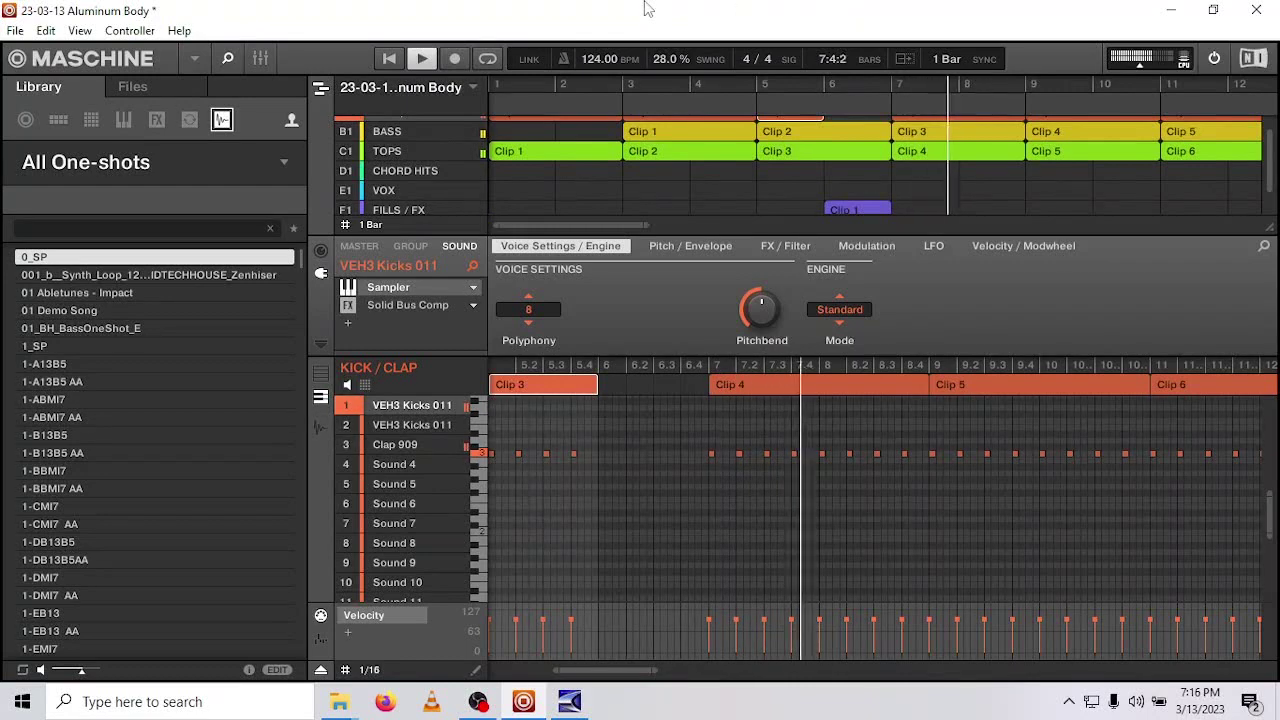
click(422, 60)
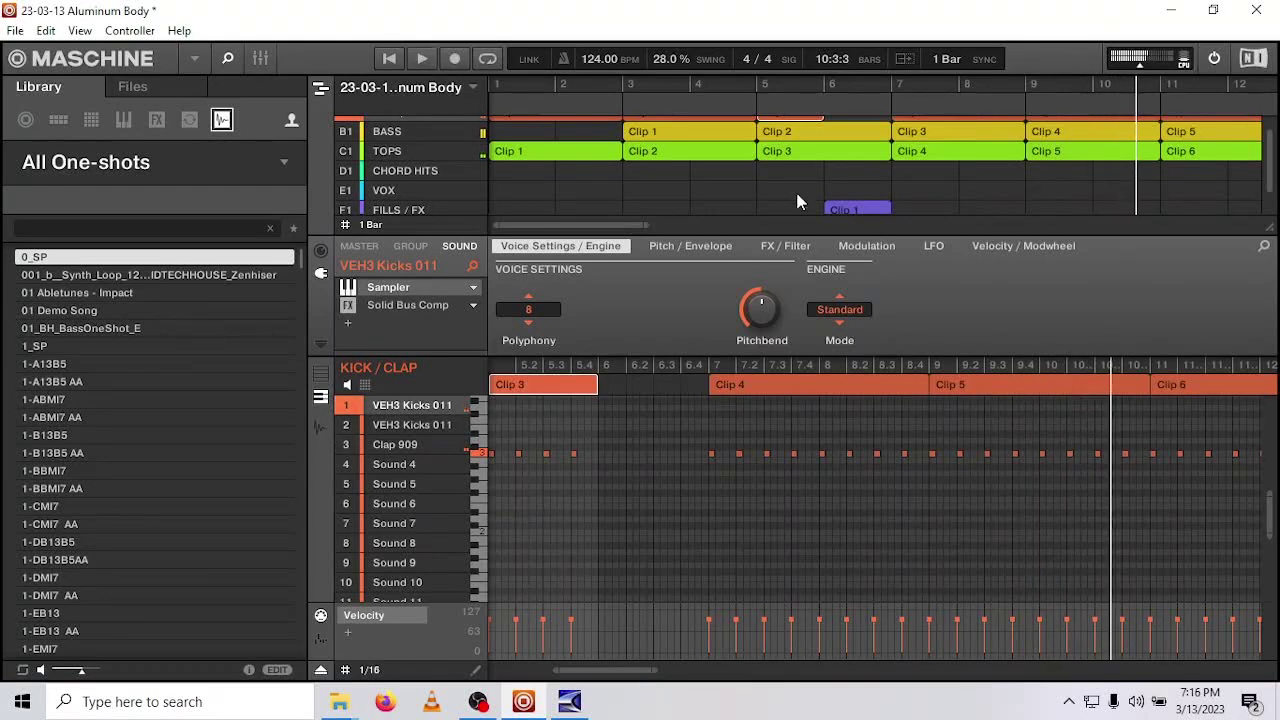
drag(630, 226, 712, 226)
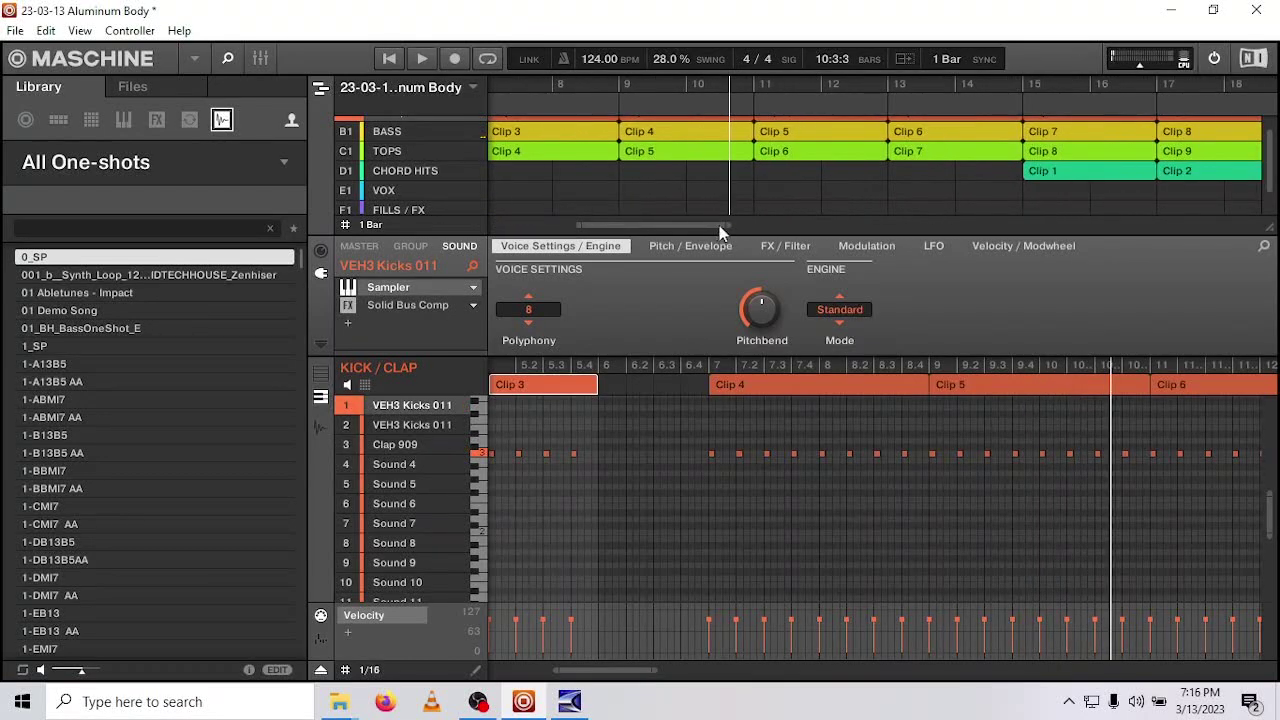
drag(1274, 190, 1272, 212)
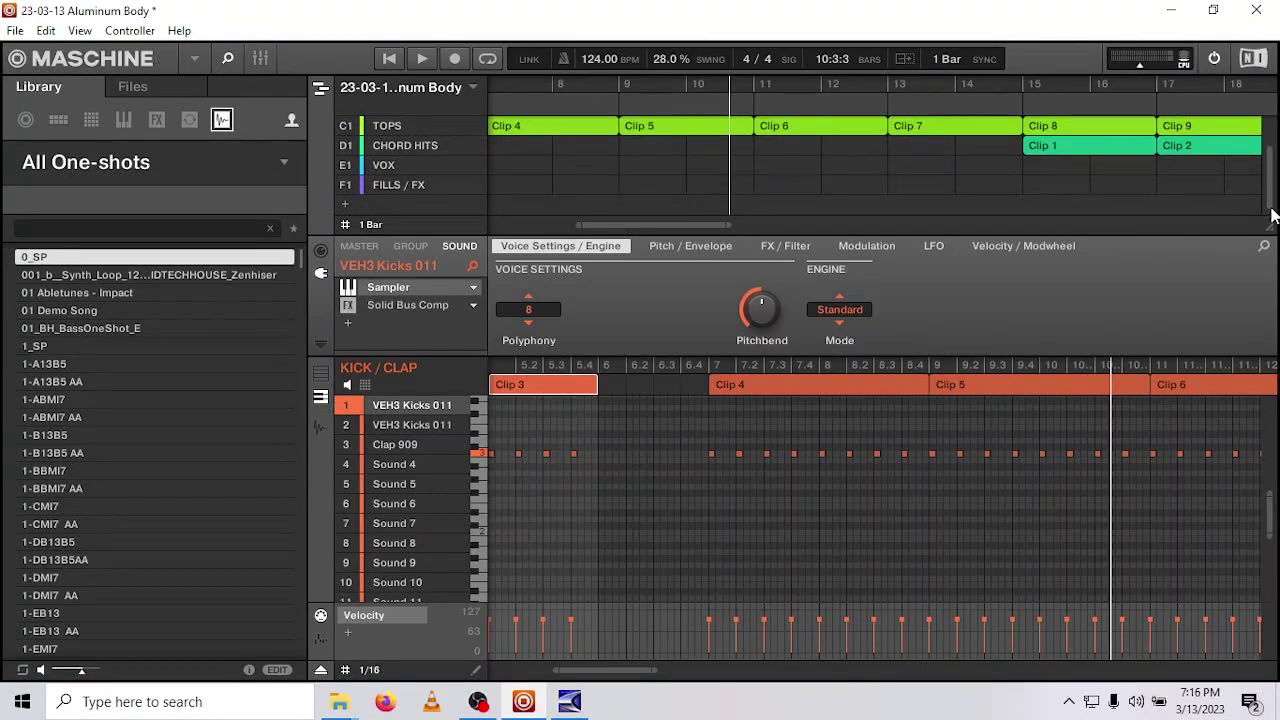
scroll(731, 198, left, 3)
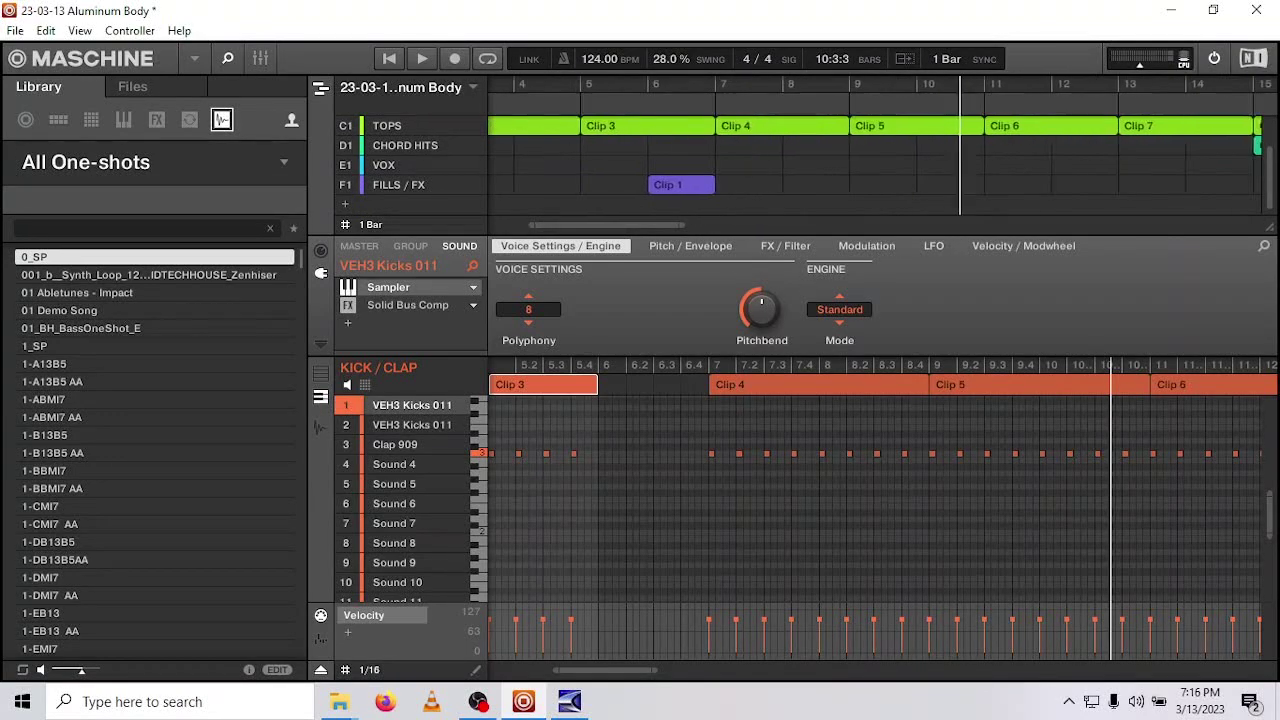
scroll(731, 198, right, 3)
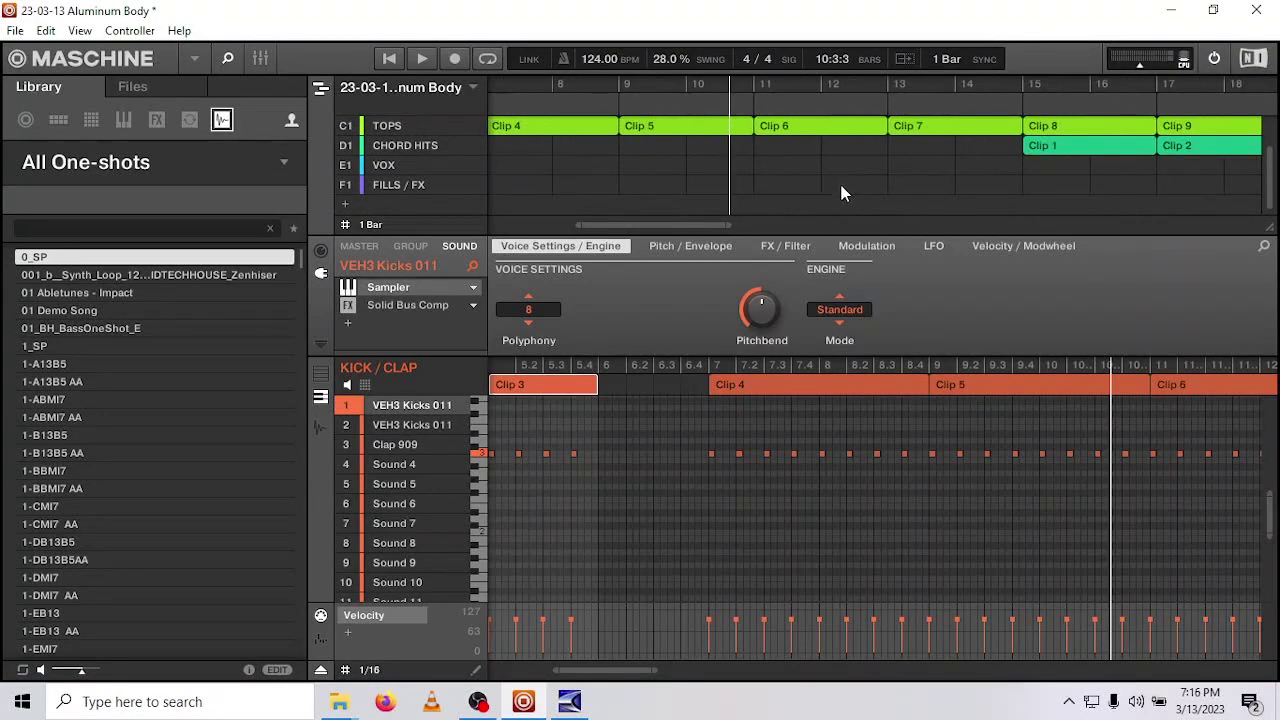
mouse_move(1272, 212)
mouse_down()
mouse_move(1271, 185)
mouse_move(1262, 222)
mouse_up()
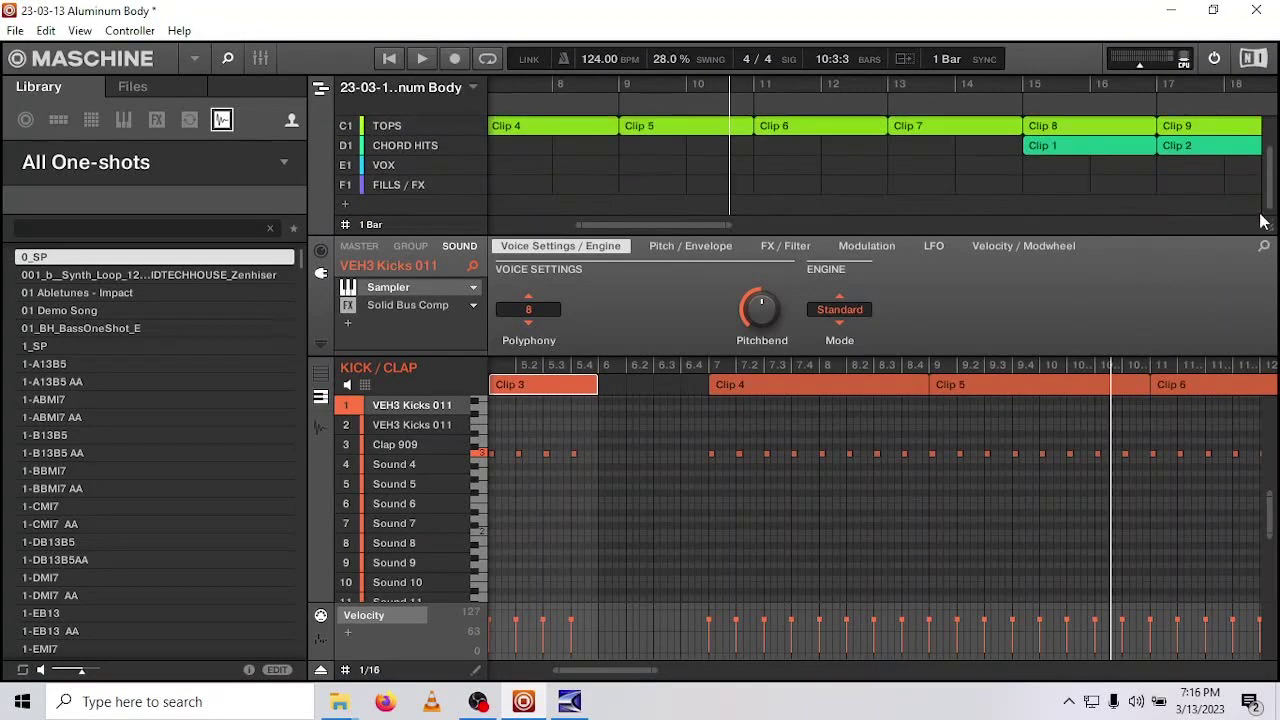
- Insert Pattern 1 as Clip 2 on the FILLS / FX track at bar 14
click(974, 187)
right_click(974, 187)
mouse_move(1050, 212)
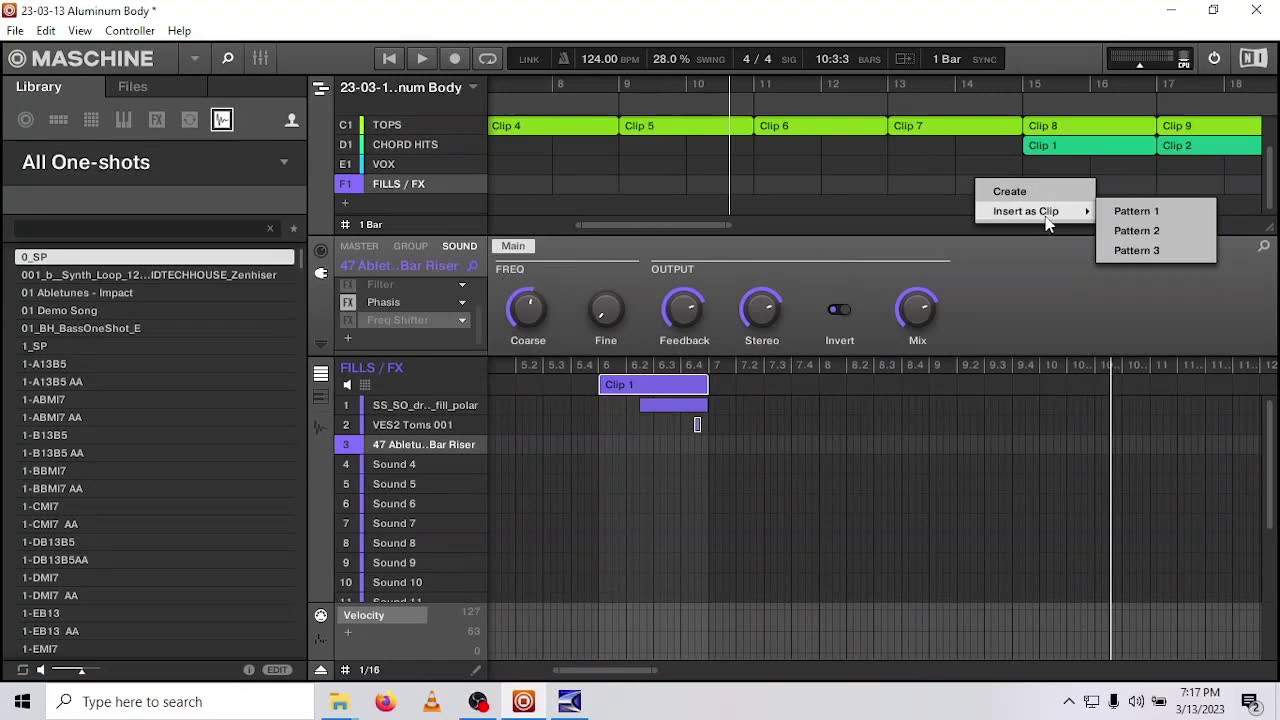
click(1140, 211)
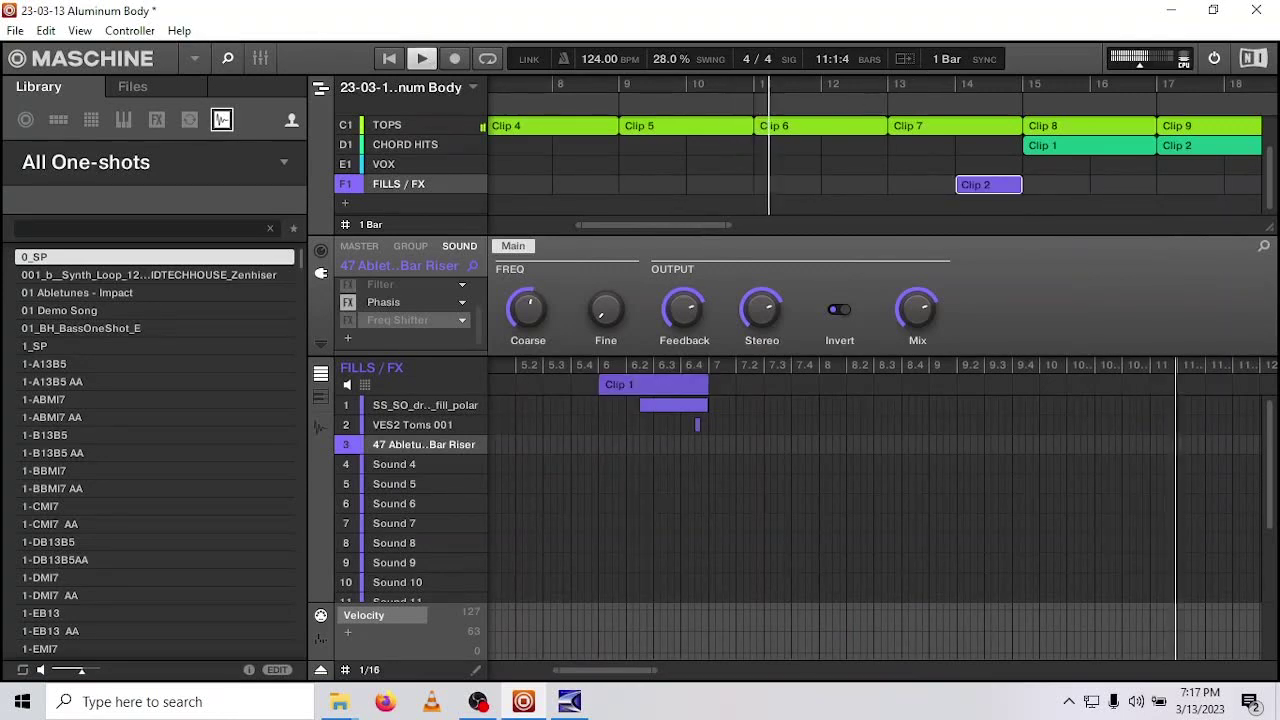
drag(701, 225, 736, 225)
mouse_move(1262, 170)
mouse_down()
mouse_move(1268, 150)
mouse_move(1268, 190)
mouse_up()
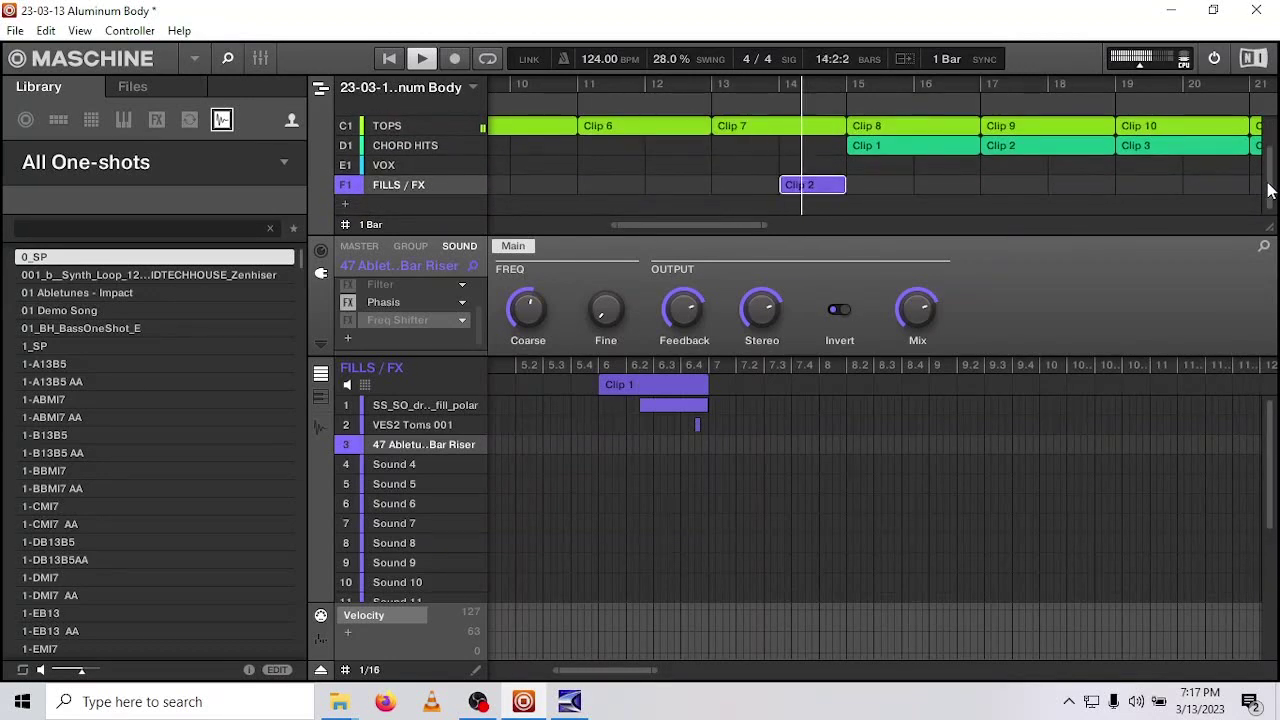
- Stop playback and open KICK / CLAP Clip 11 in a zoomed-in pattern editor
click(423, 59)
scroll(1230, 184, right, 5)
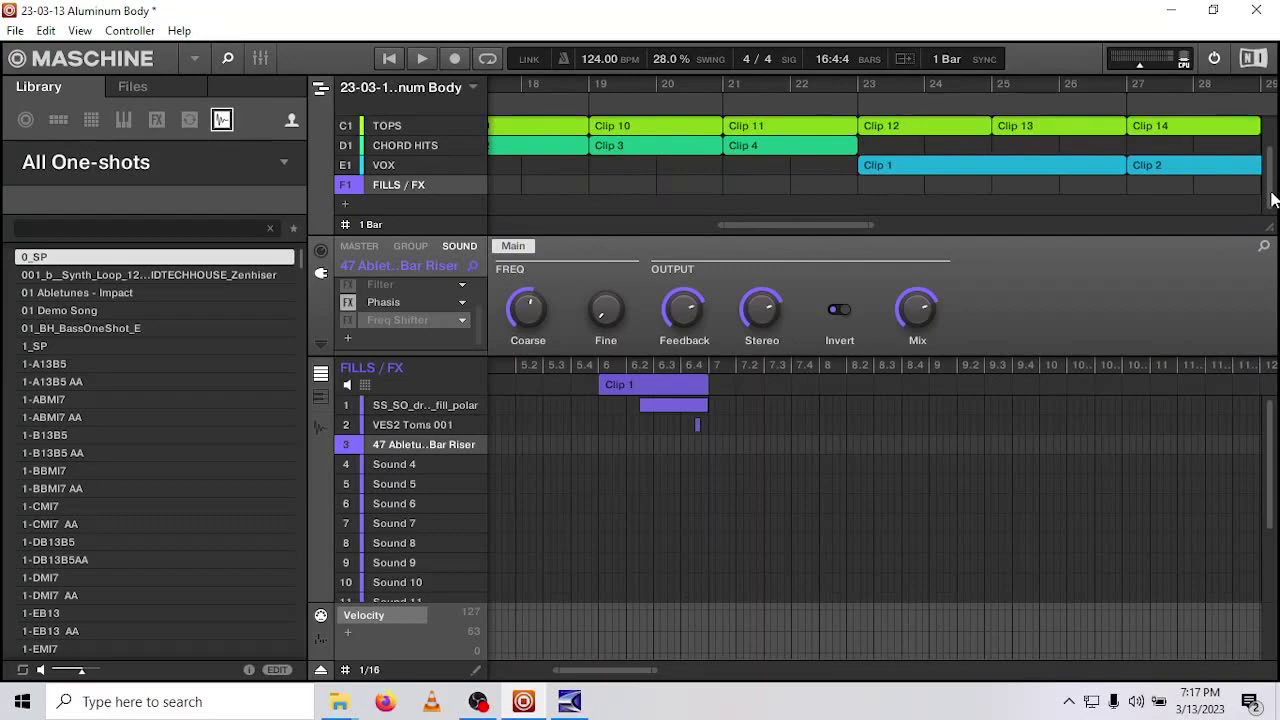
drag(1272, 200, 1272, 147)
click(820, 127)
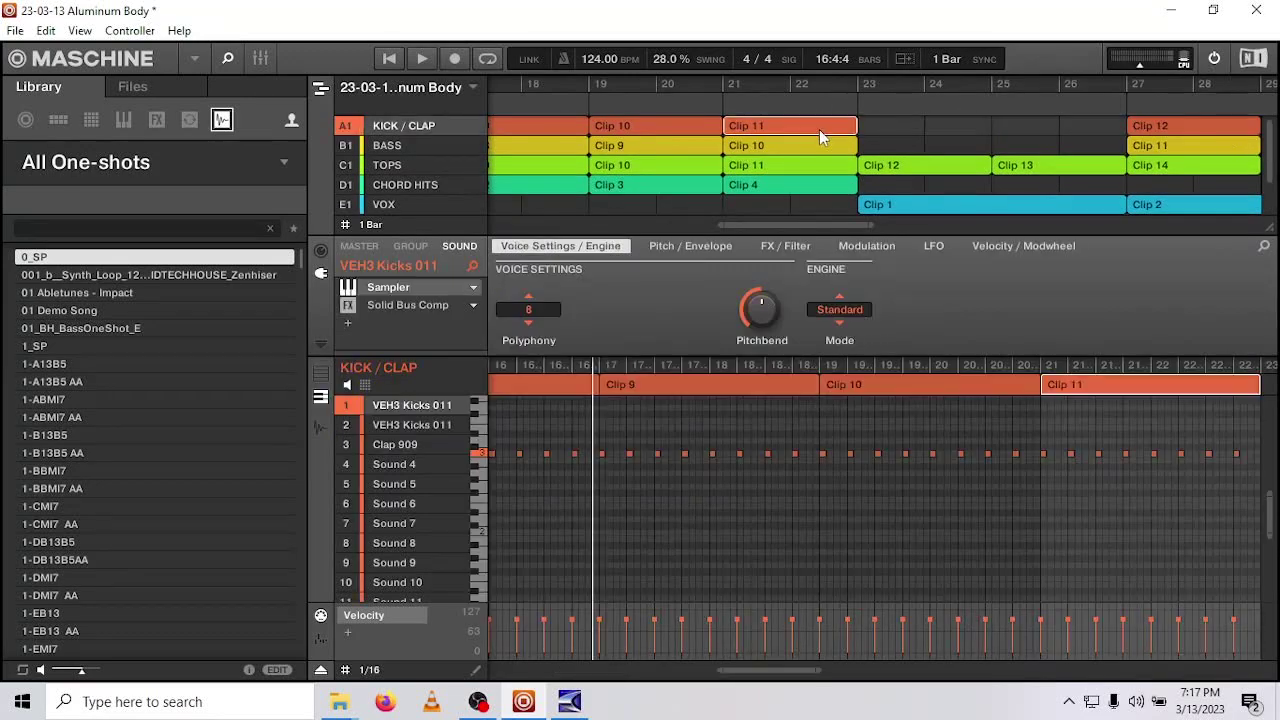
drag(806, 670, 843, 676)
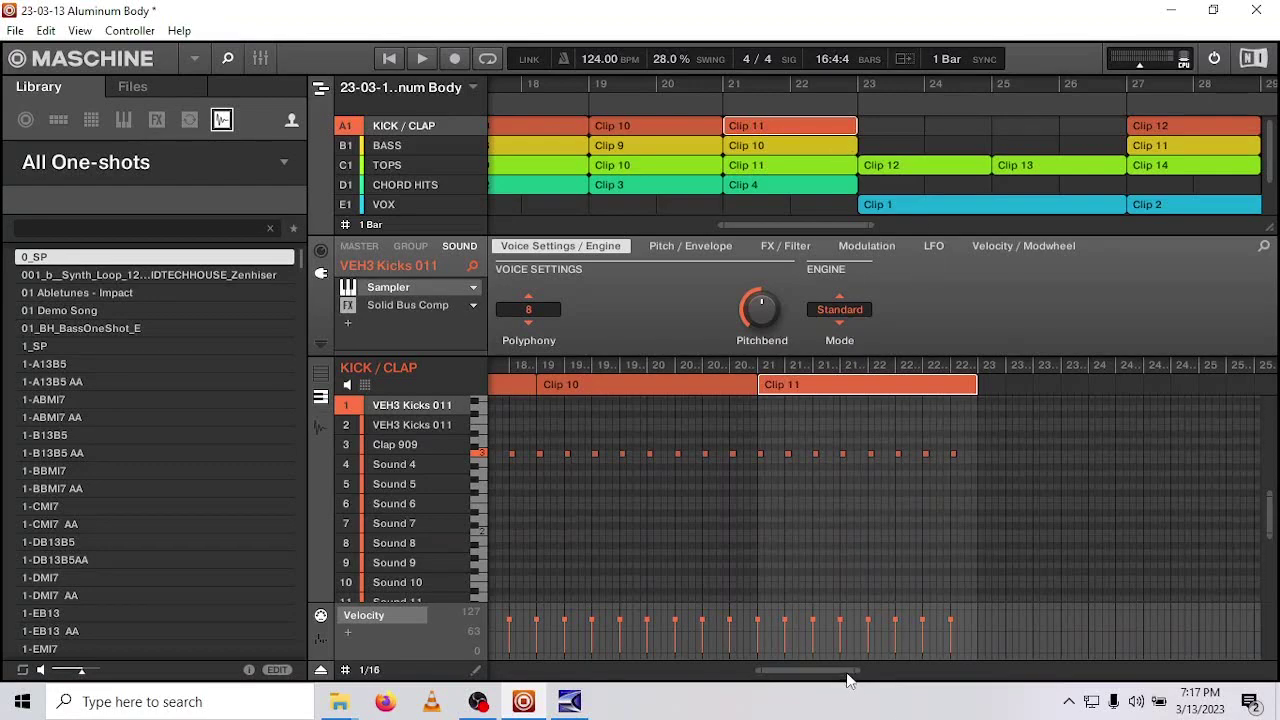
drag(847, 679, 878, 656)
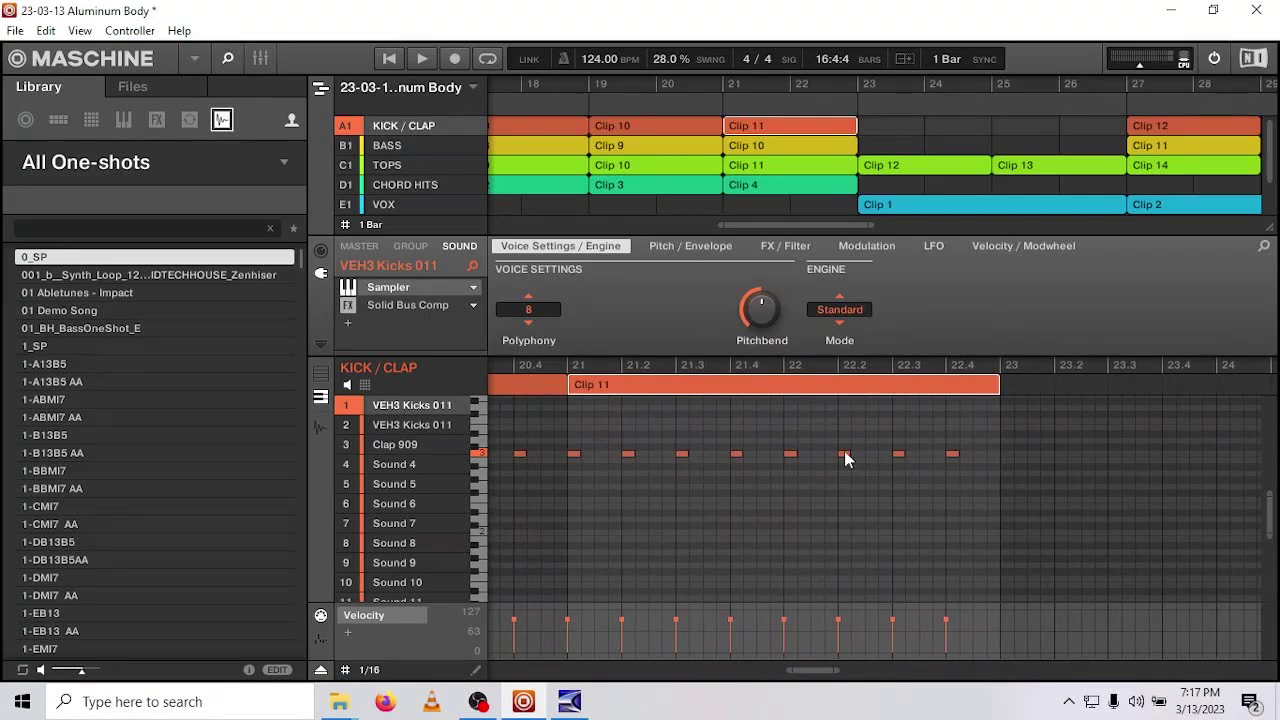
- Shift the 22.1 and 22.4 notes earlier, add four roll notes before bar 23, and play
drag(846, 457, 871, 464)
drag(952, 462, 904, 463)
click(950, 463)
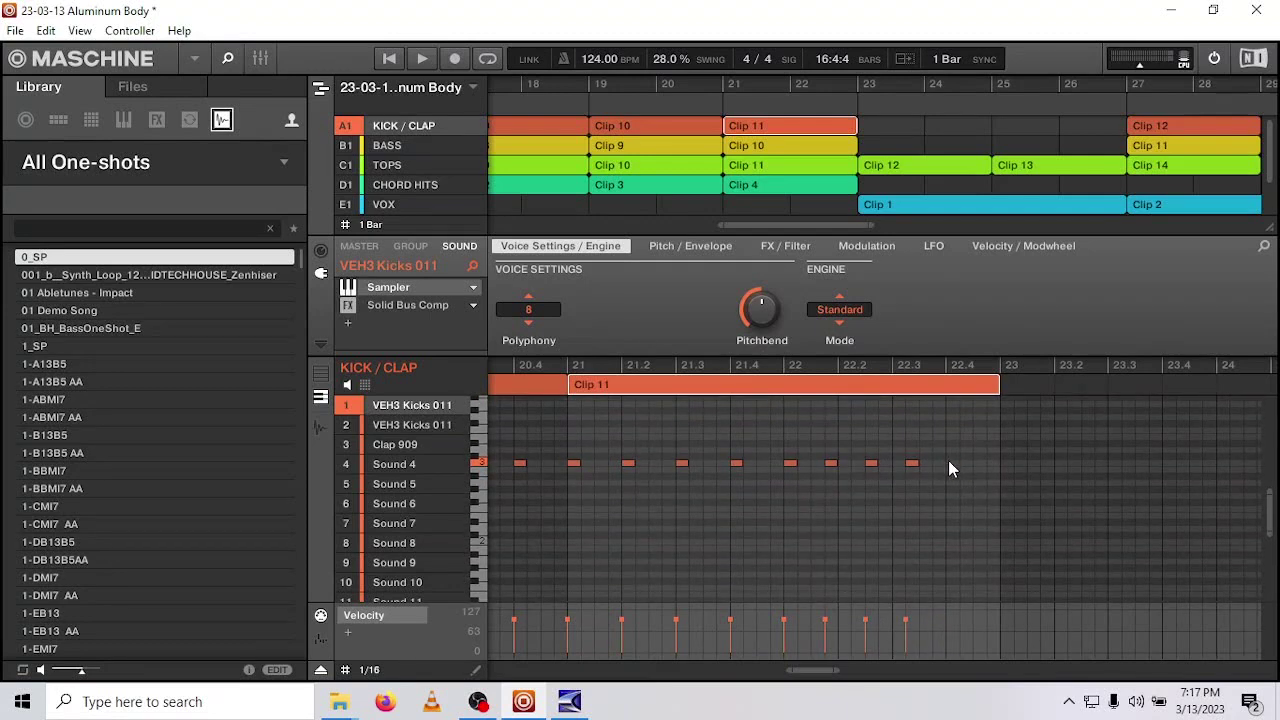
click(965, 463)
click(979, 463)
click(993, 463)
click(422, 59)
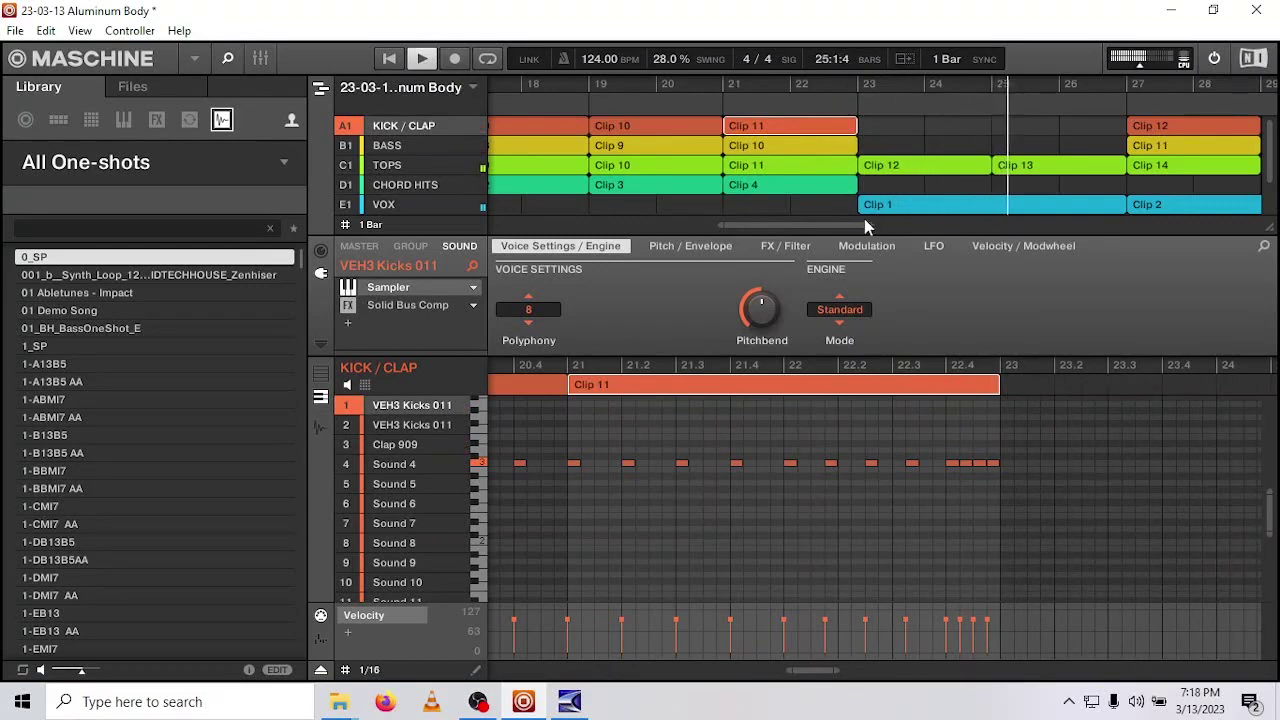
scroll(860, 222, right, 3)
- Insert Pattern 1 as Clip 3 on the FILLS / FX track at bar 30
scroll(1187, 200, down, 2)
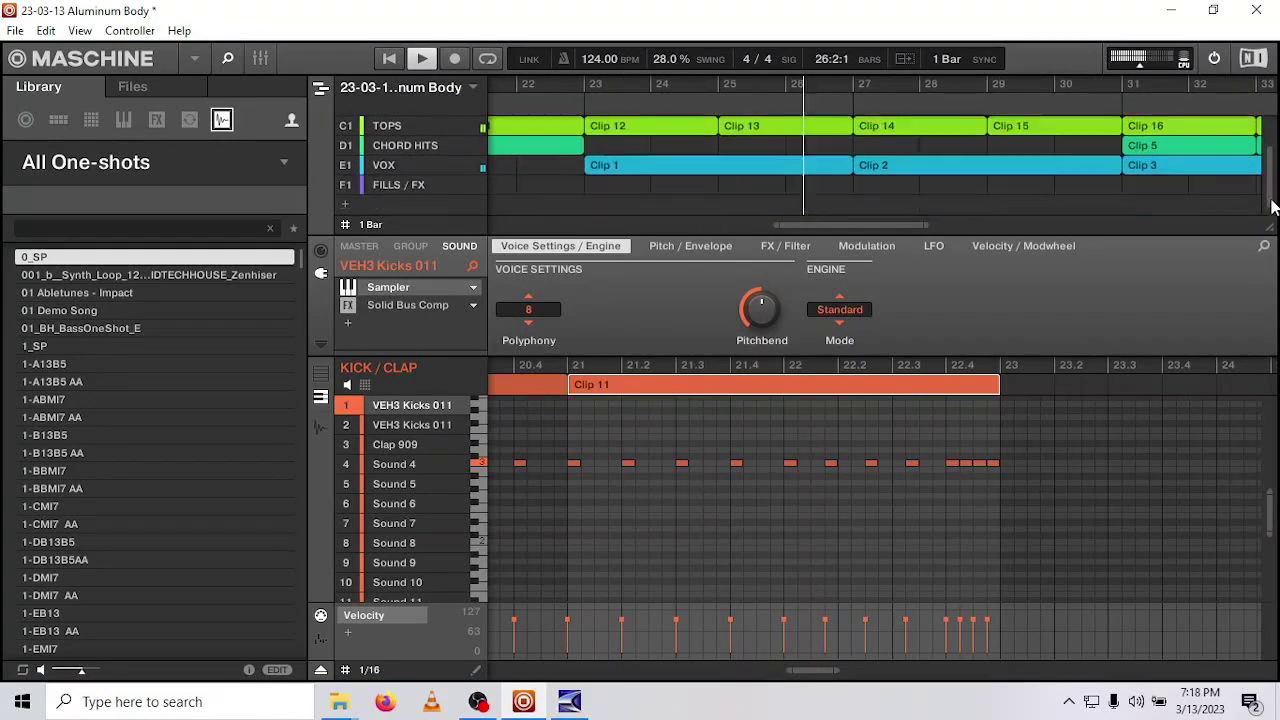
click(1099, 186)
right_click(1099, 186)
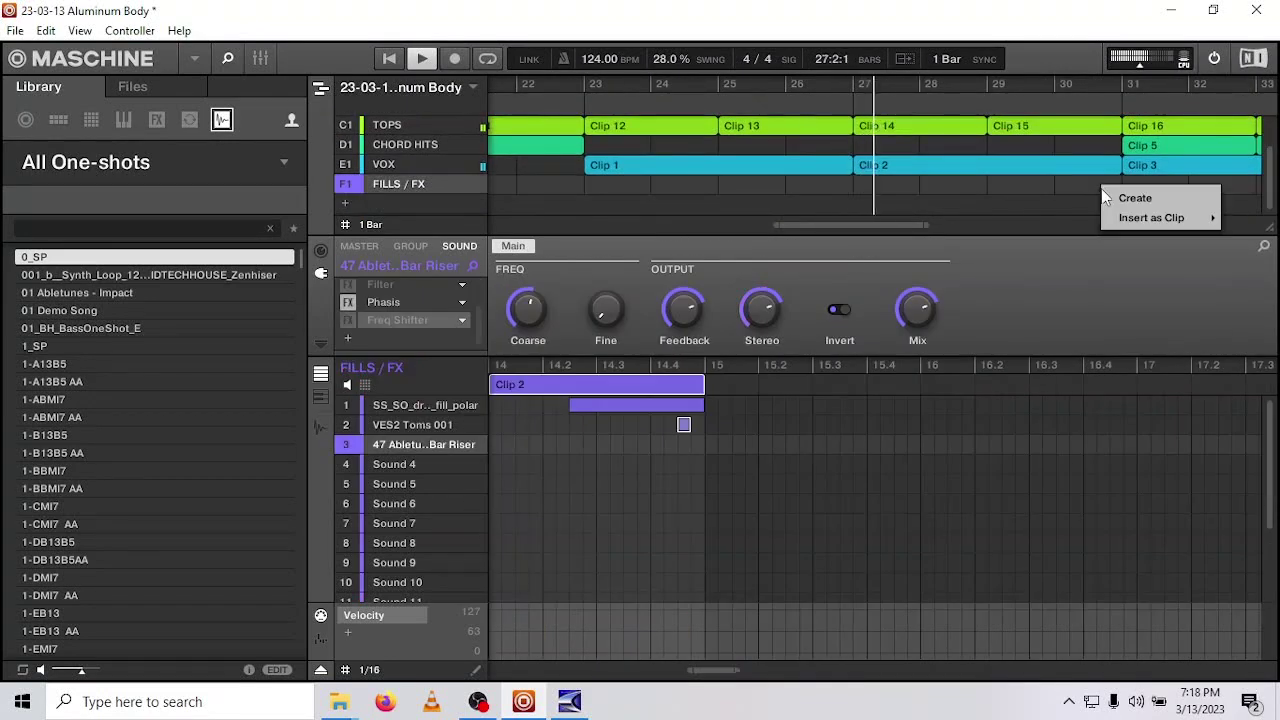
mouse_move(1135, 218)
click(1046, 217)
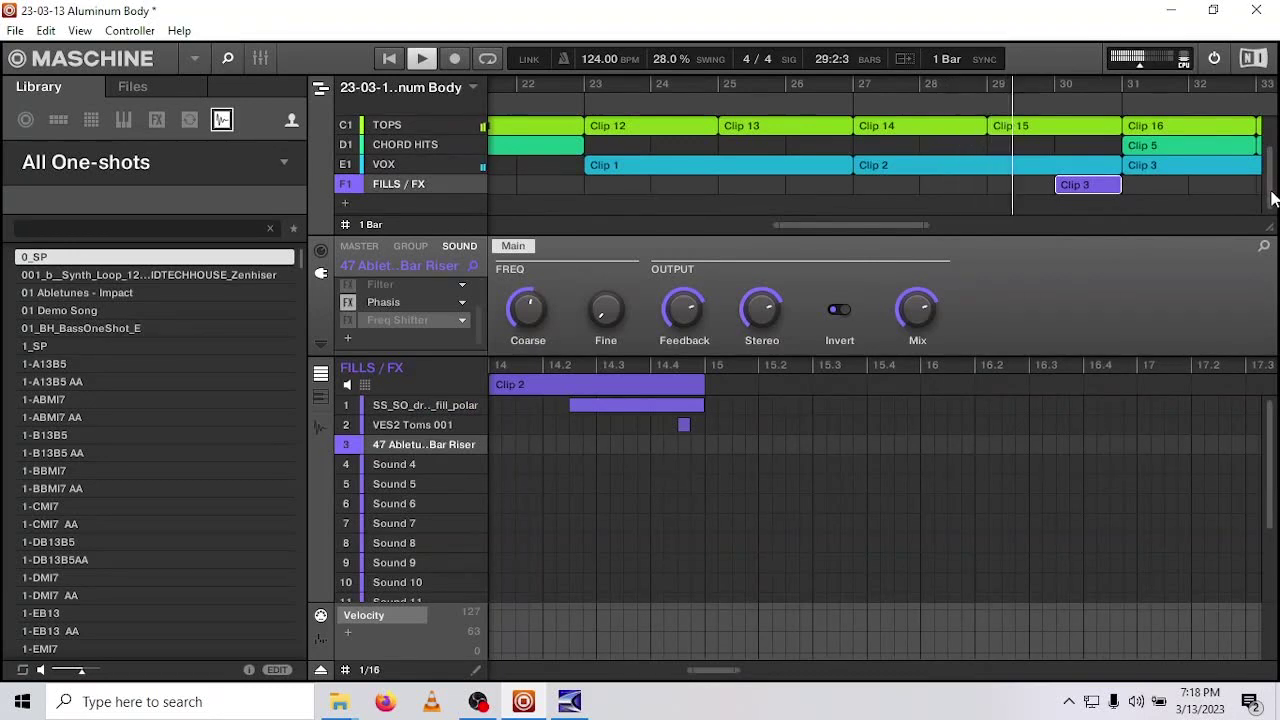
scroll(1268, 177, up, 2)
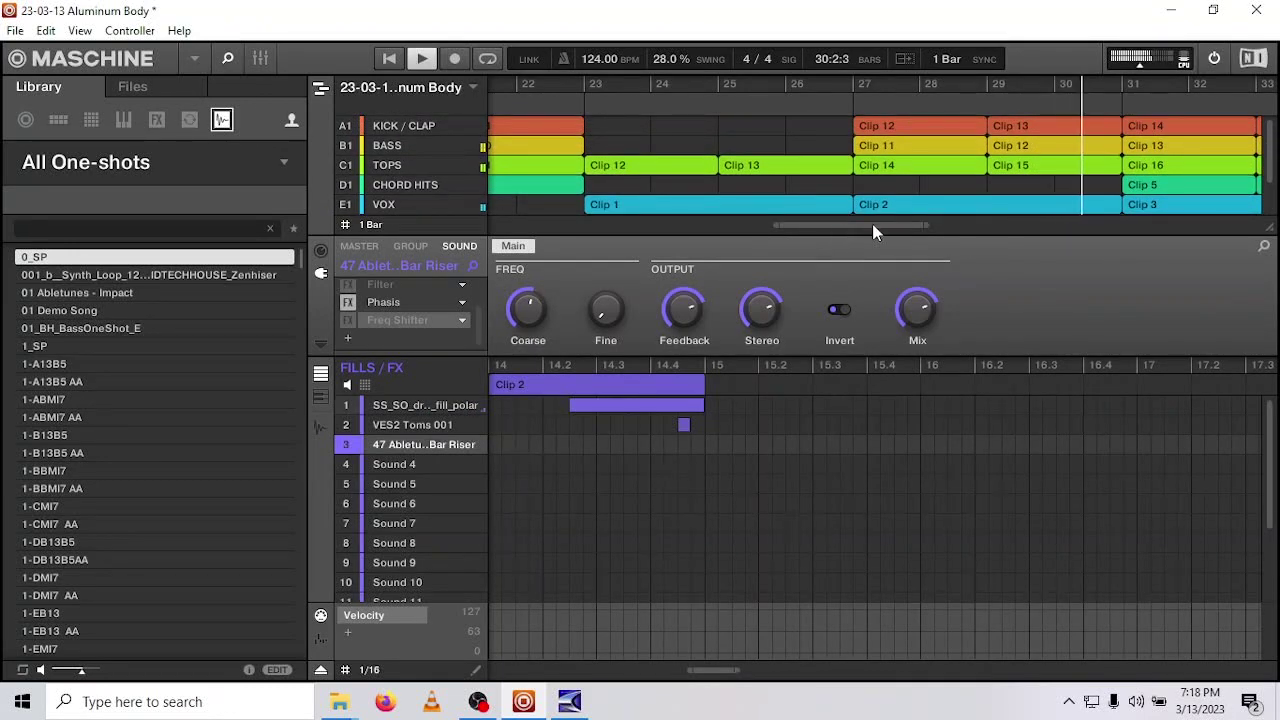
drag(872, 223, 992, 223)
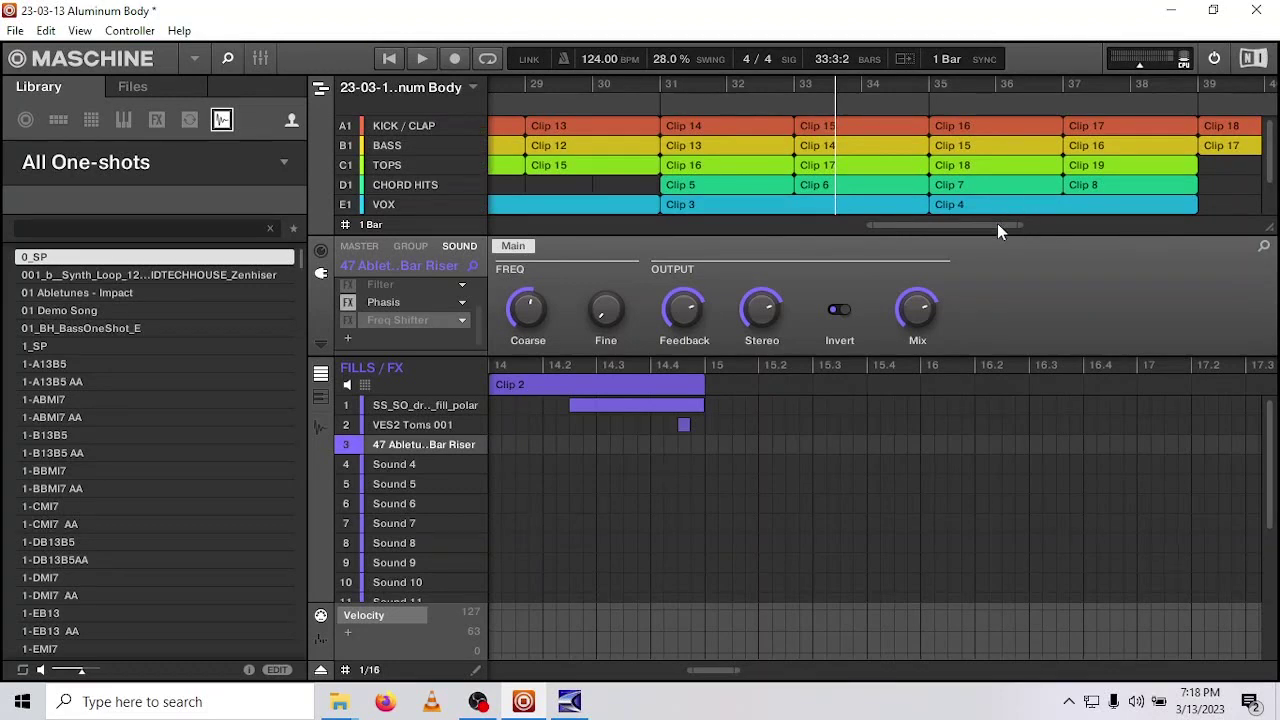
drag(997, 223, 1031, 223)
drag(1268, 180, 1268, 210)
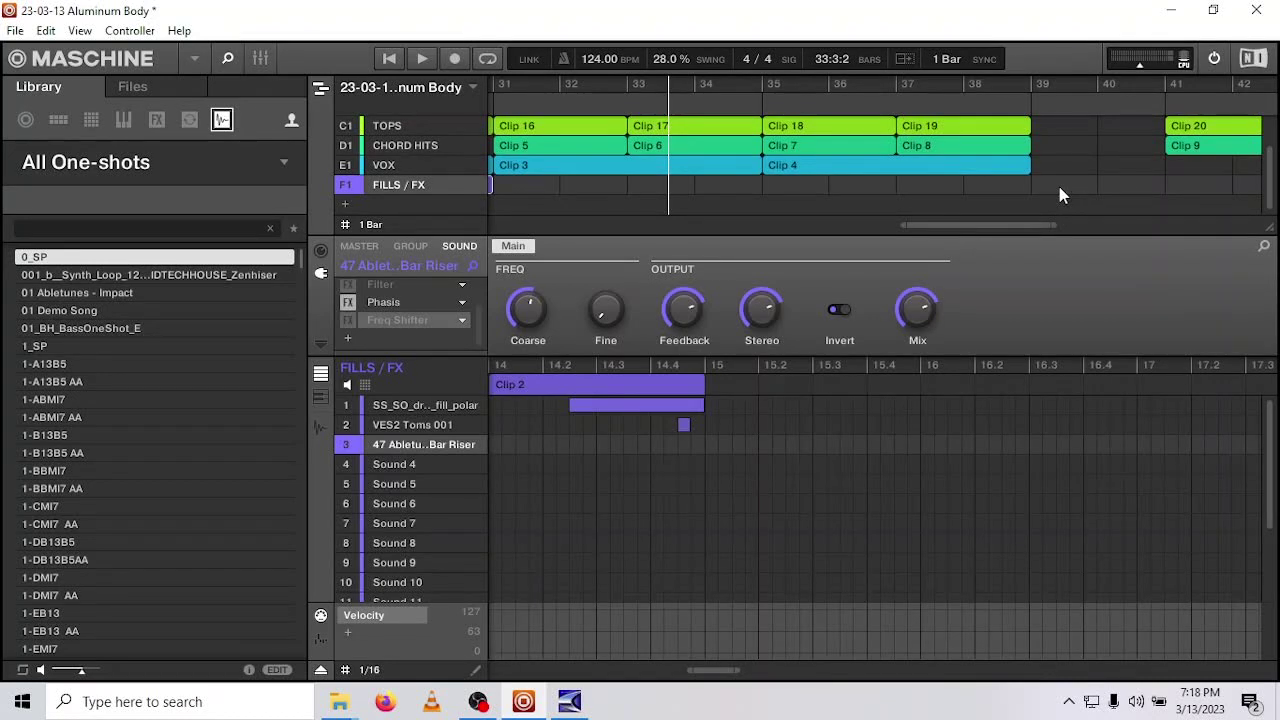
- Try Pattern 3 as a clip on FILLS / FX at bar 39, then delete it
drag(1036, 226, 1091, 226)
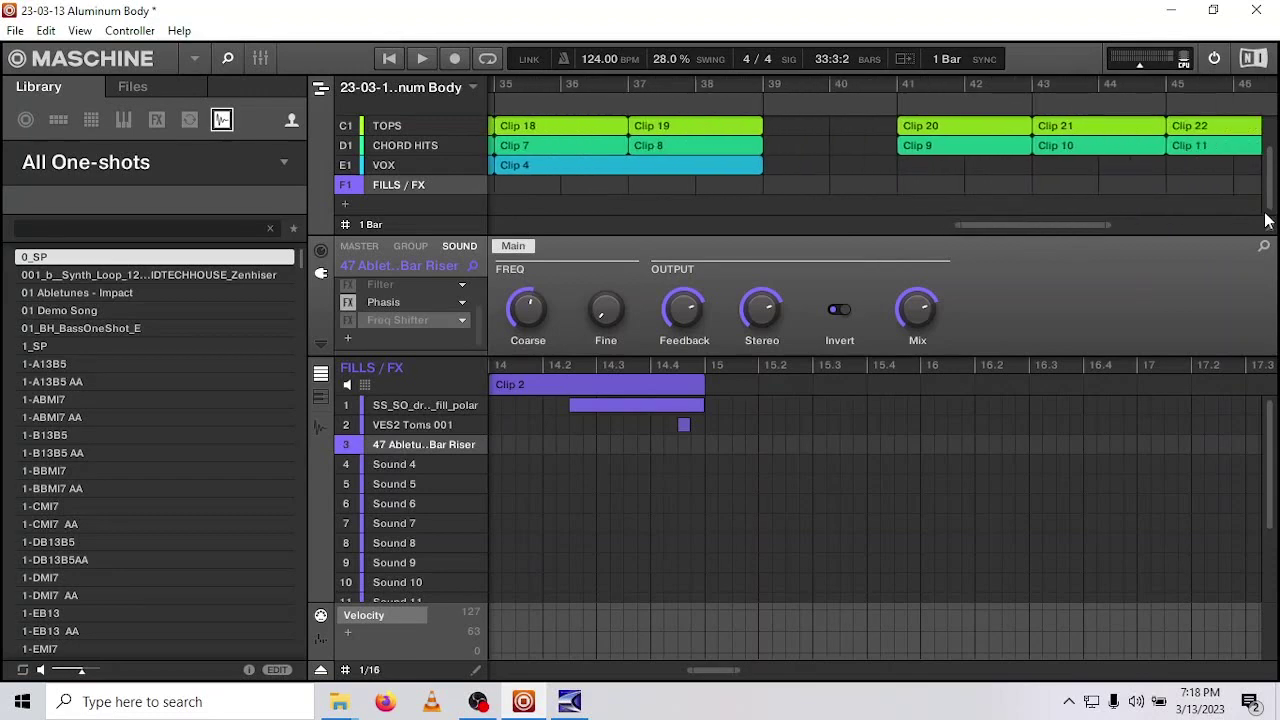
right_click(776, 186)
mouse_move(890, 224)
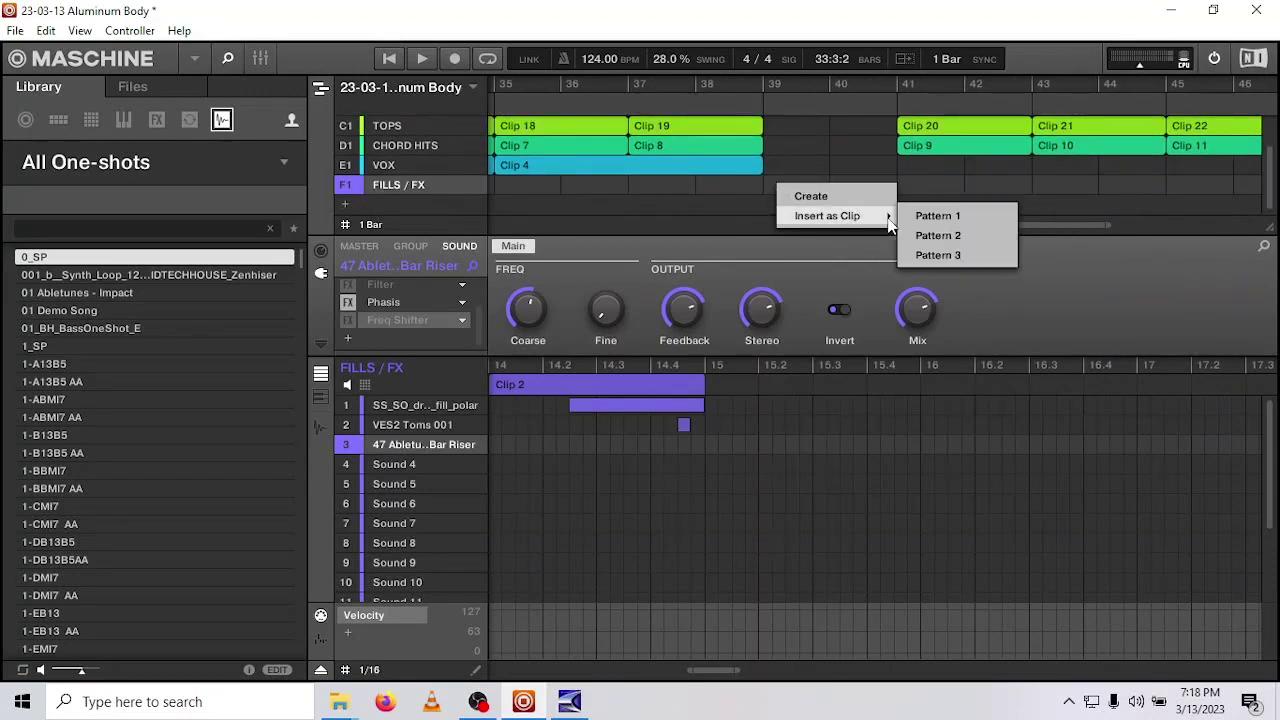
click(946, 258)
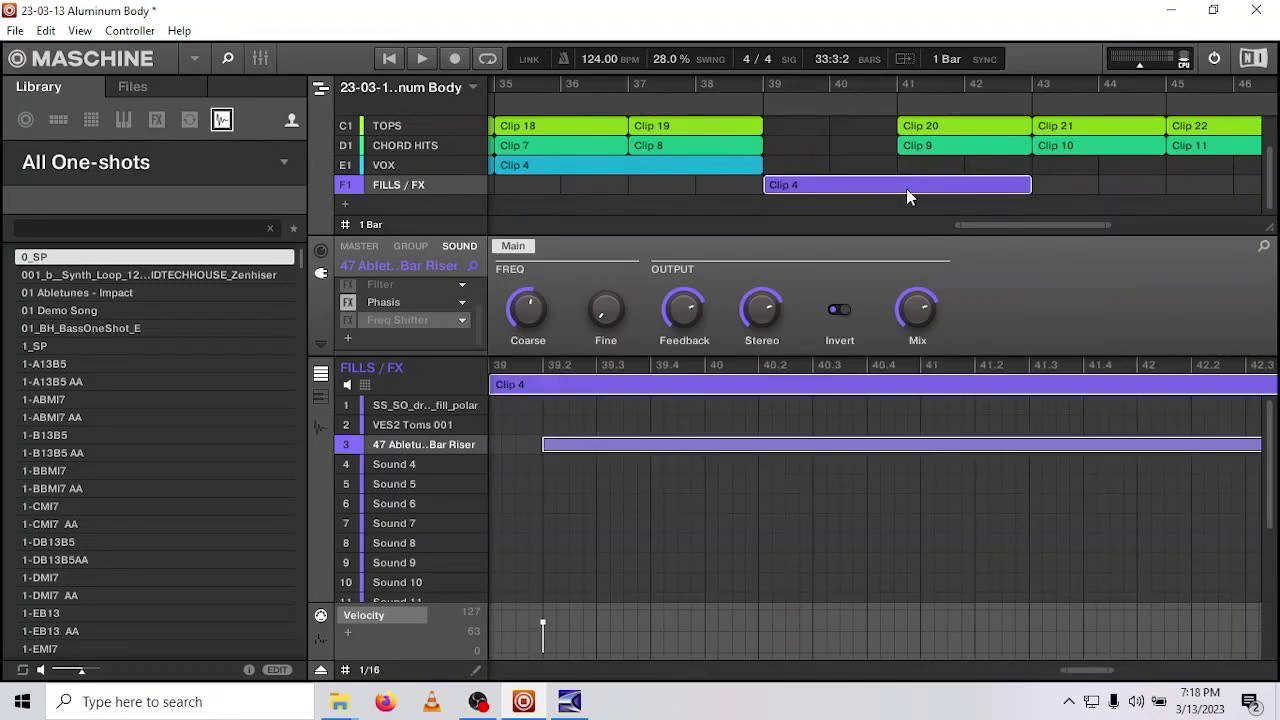
key(Delete)
drag(1273, 200, 1273, 90)
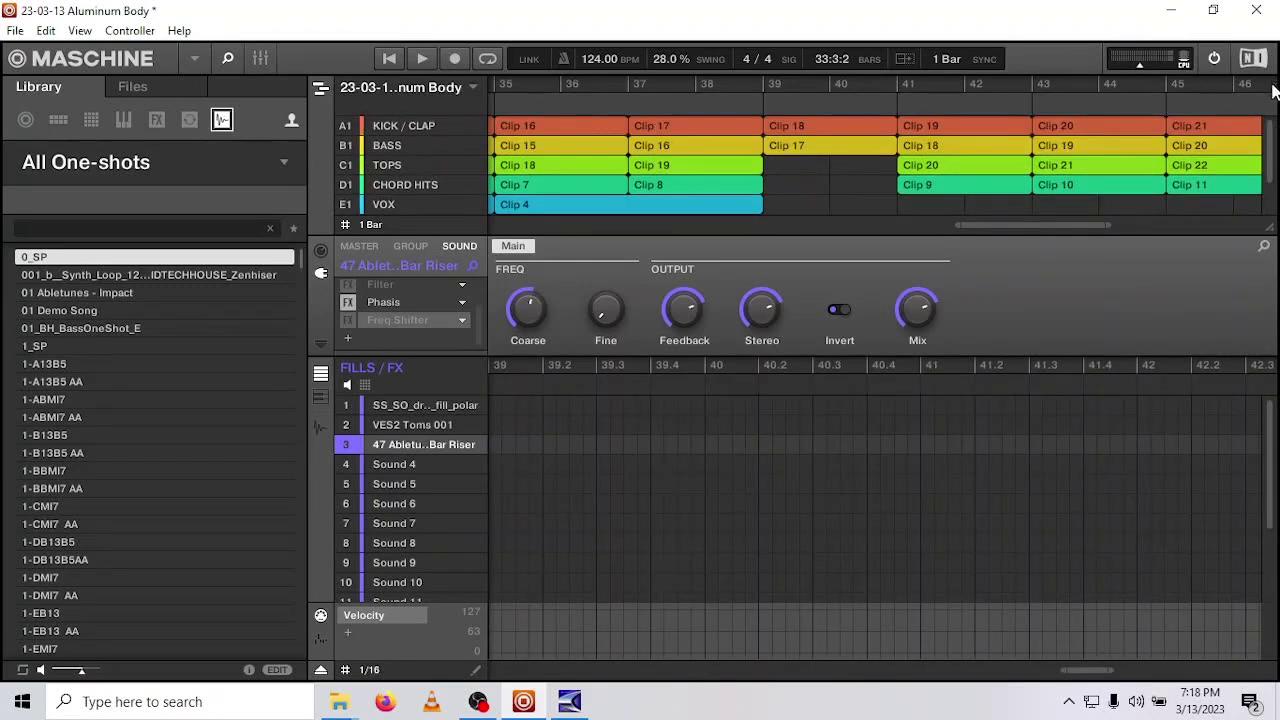
- Duplicate the bar-39 breakdown section so it repeats at bar 41
click(843, 129)
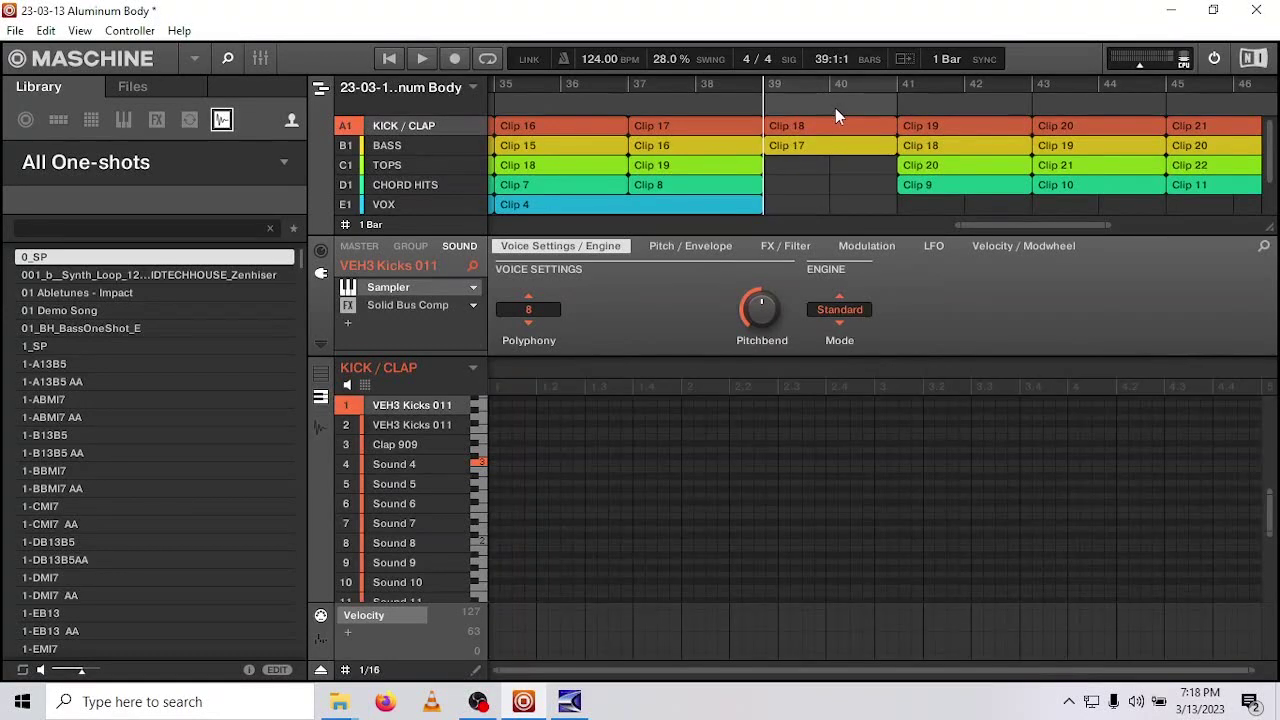
right_click(835, 108)
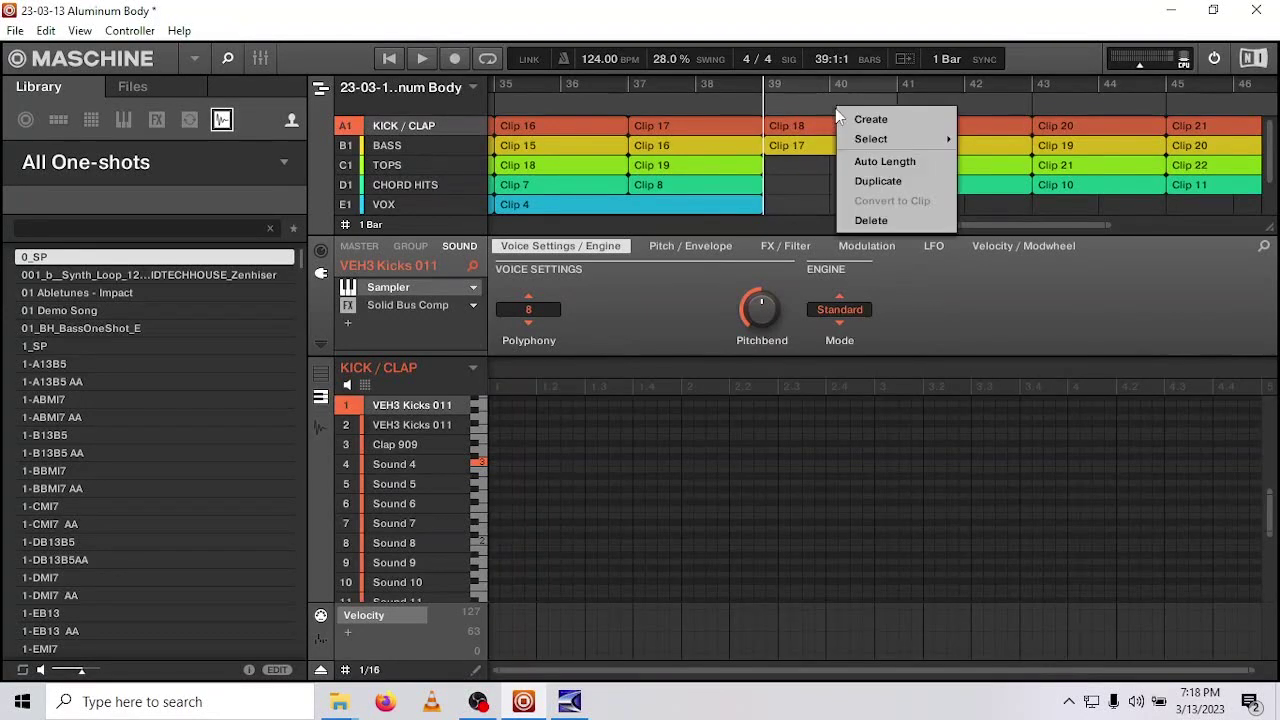
click(877, 182)
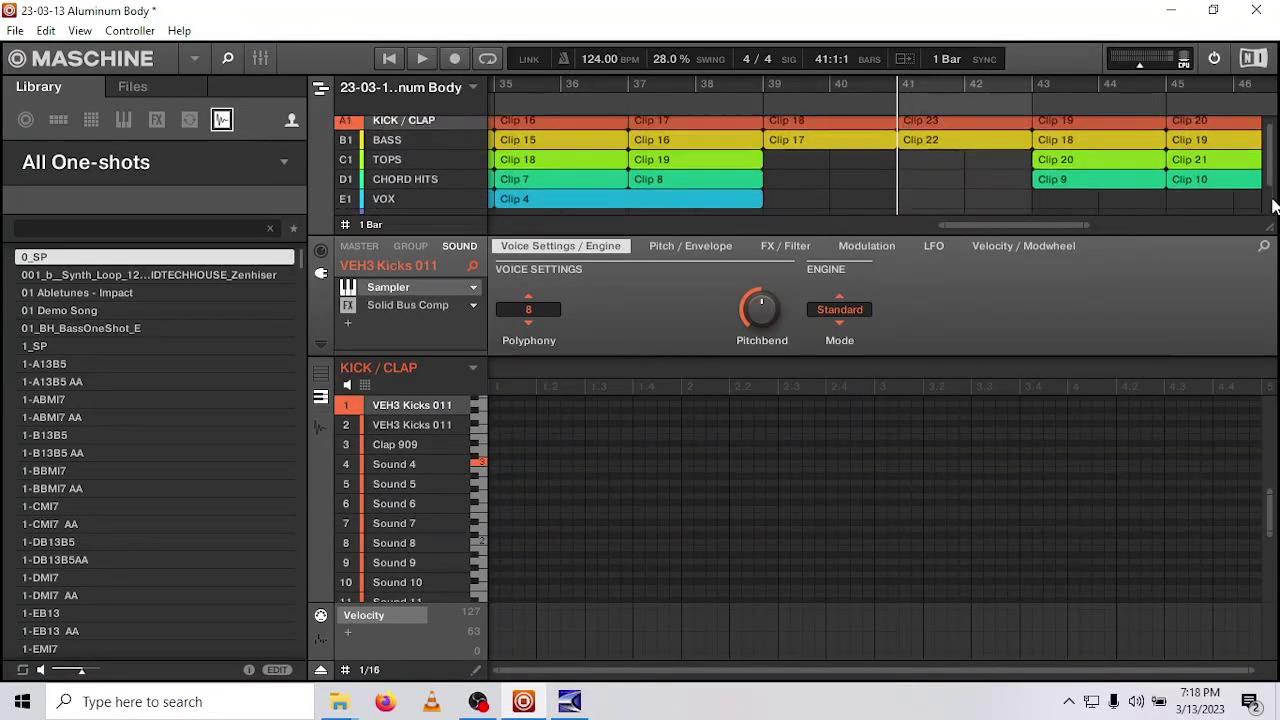
- Insert Pattern 3 as Clip 4 at bar 39 on the FILLS/FX track, with the playhead back at bar 39
scroll(1274, 196, down, 2)
click(783, 192)
right_click(784, 193)
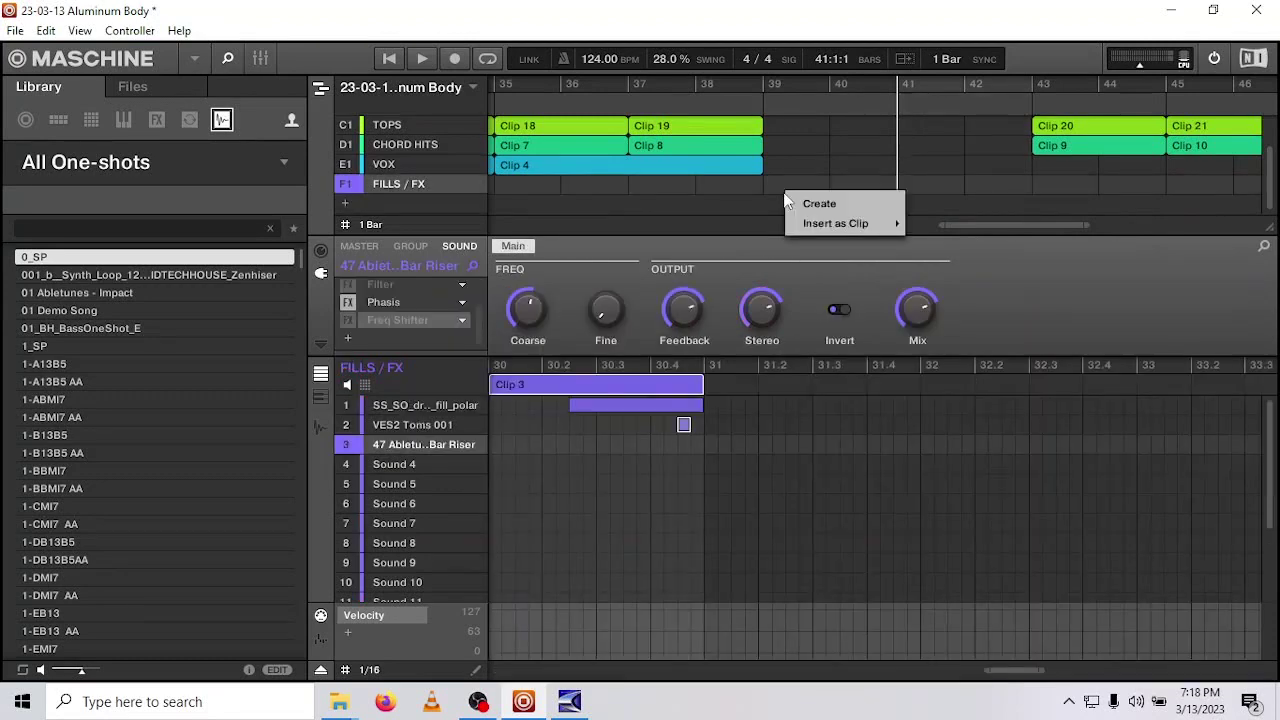
click(950, 263)
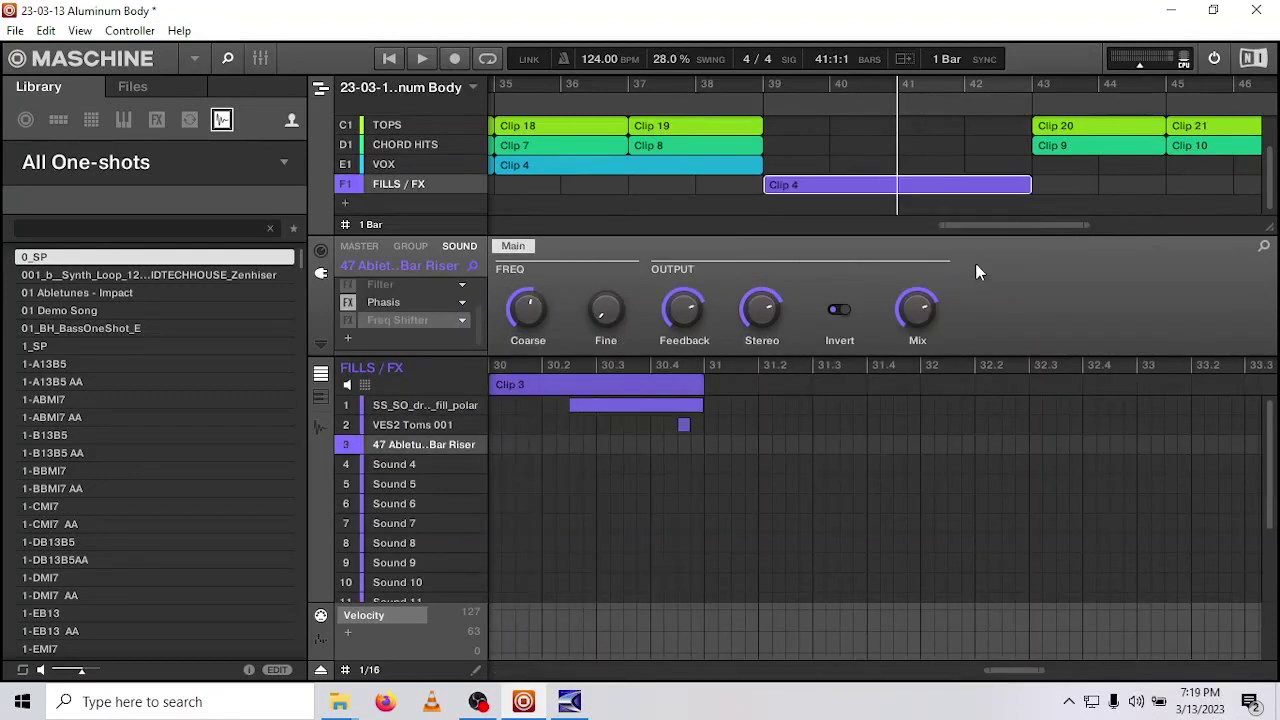
scroll(1274, 196, up, 2)
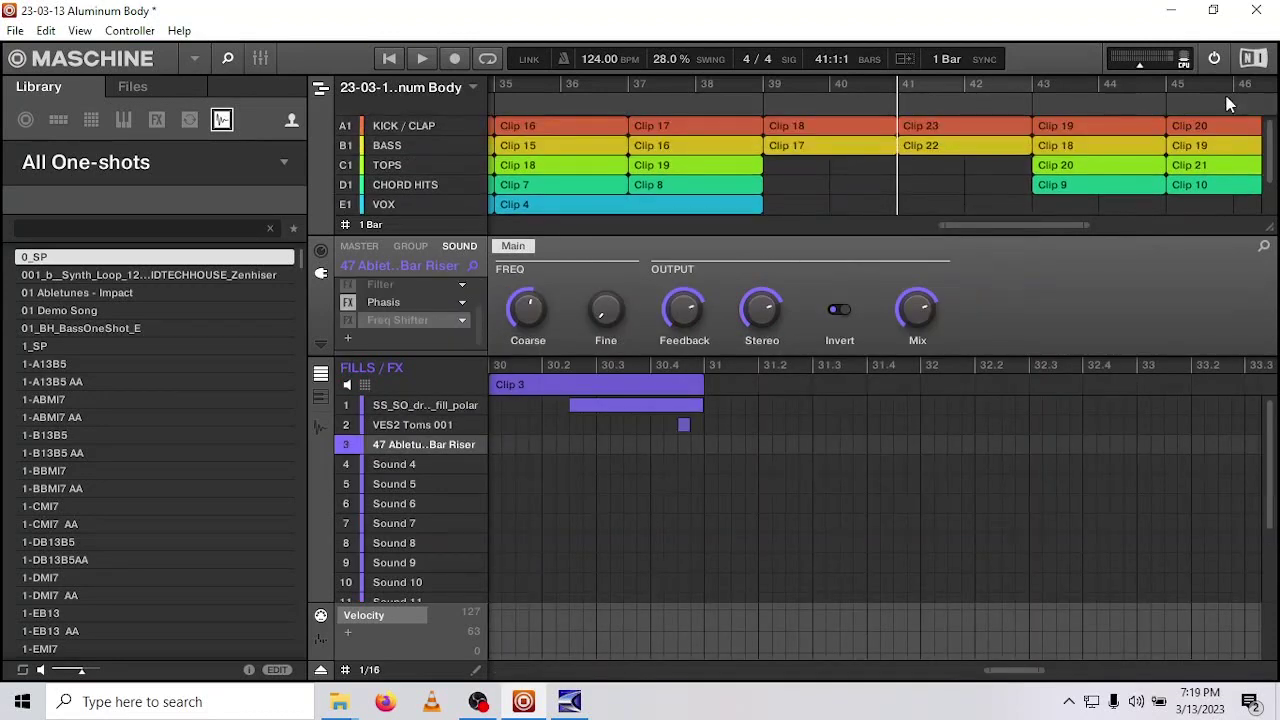
click(758, 107)
- Start playback from bar 39 and bring bar 47 into view
click(421, 59)
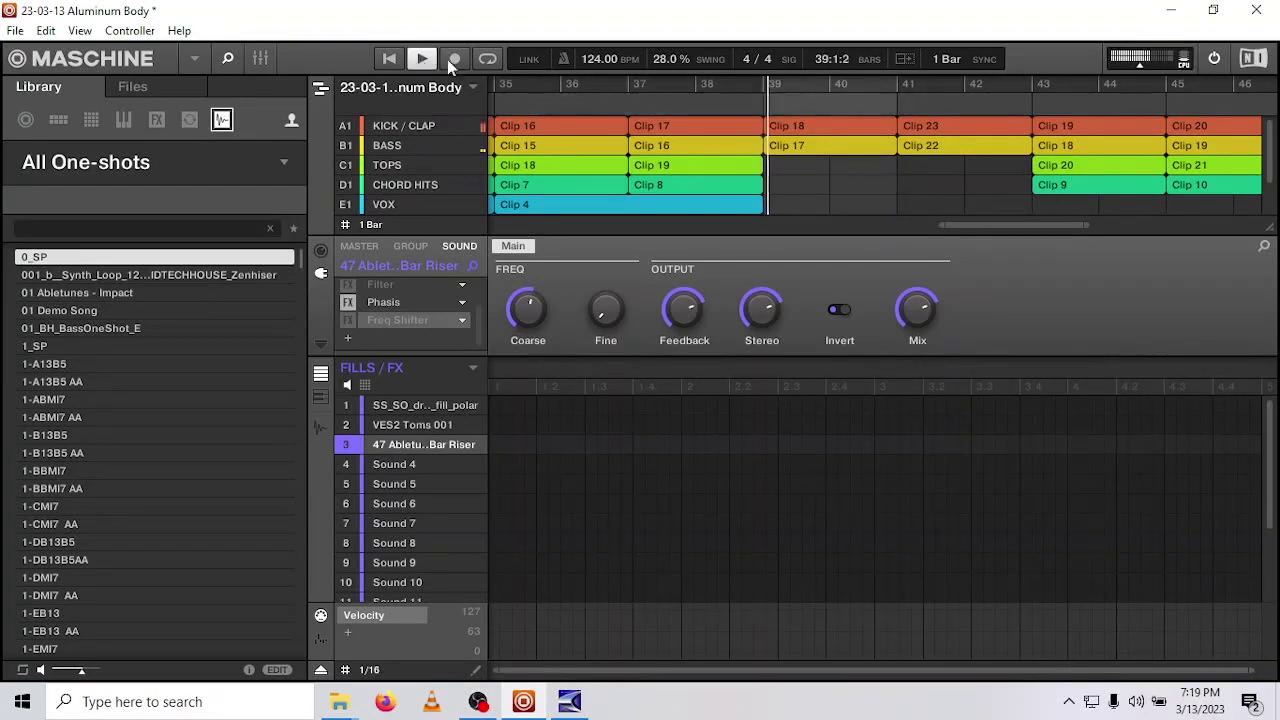
scroll(1025, 221, right, 2)
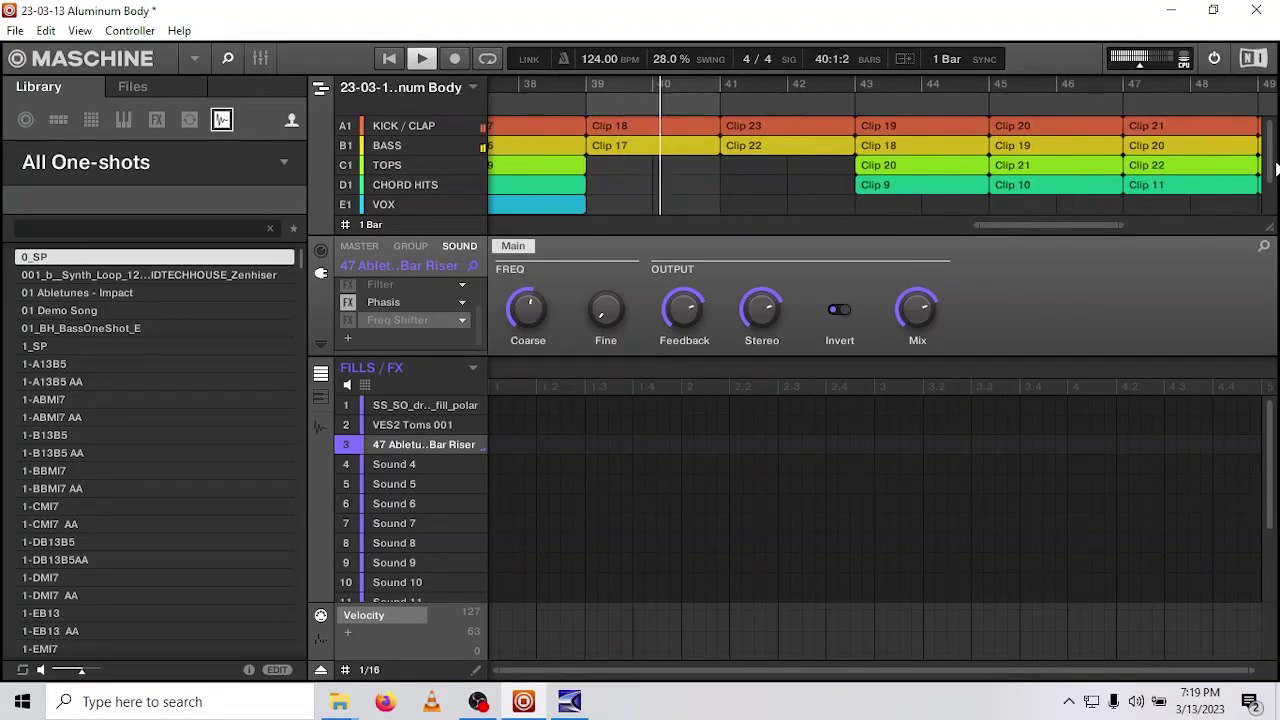
drag(1275, 170, 1272, 200)
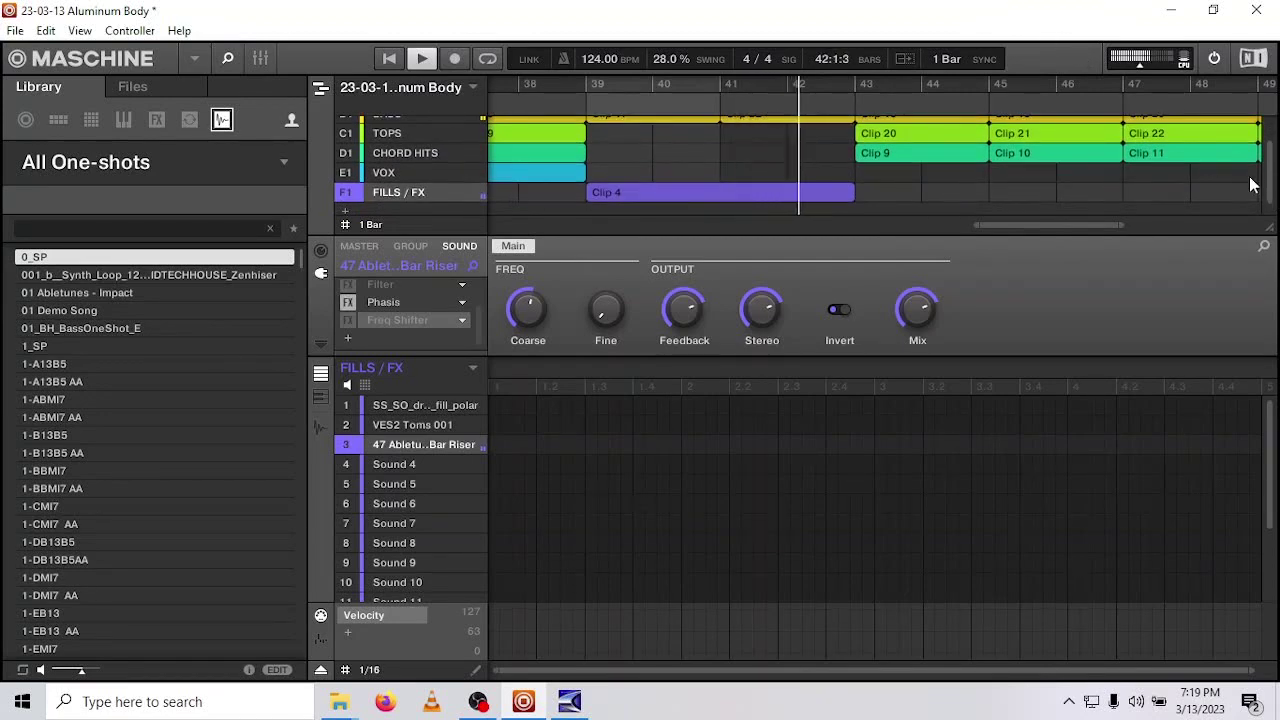
scroll(1270, 194, up, 2)
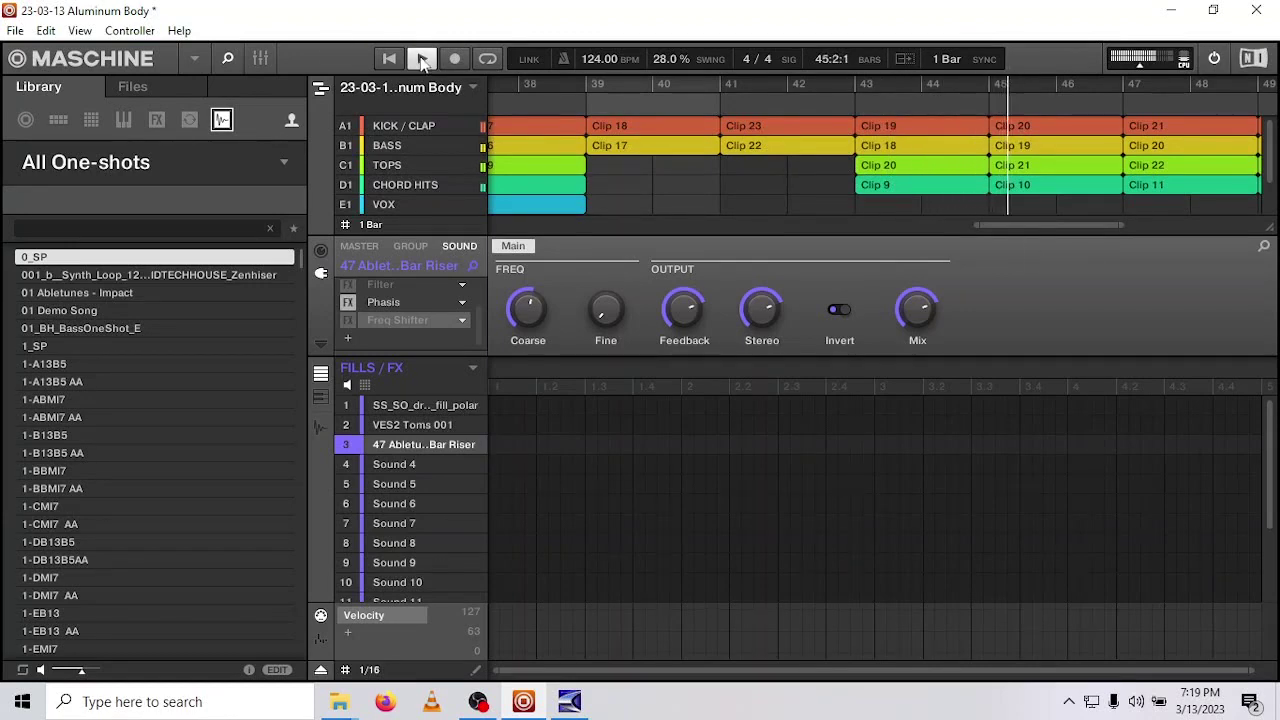
- Delete KICK/CLAP Clip 21 at bar 47, then stop playback
click(1135, 126)
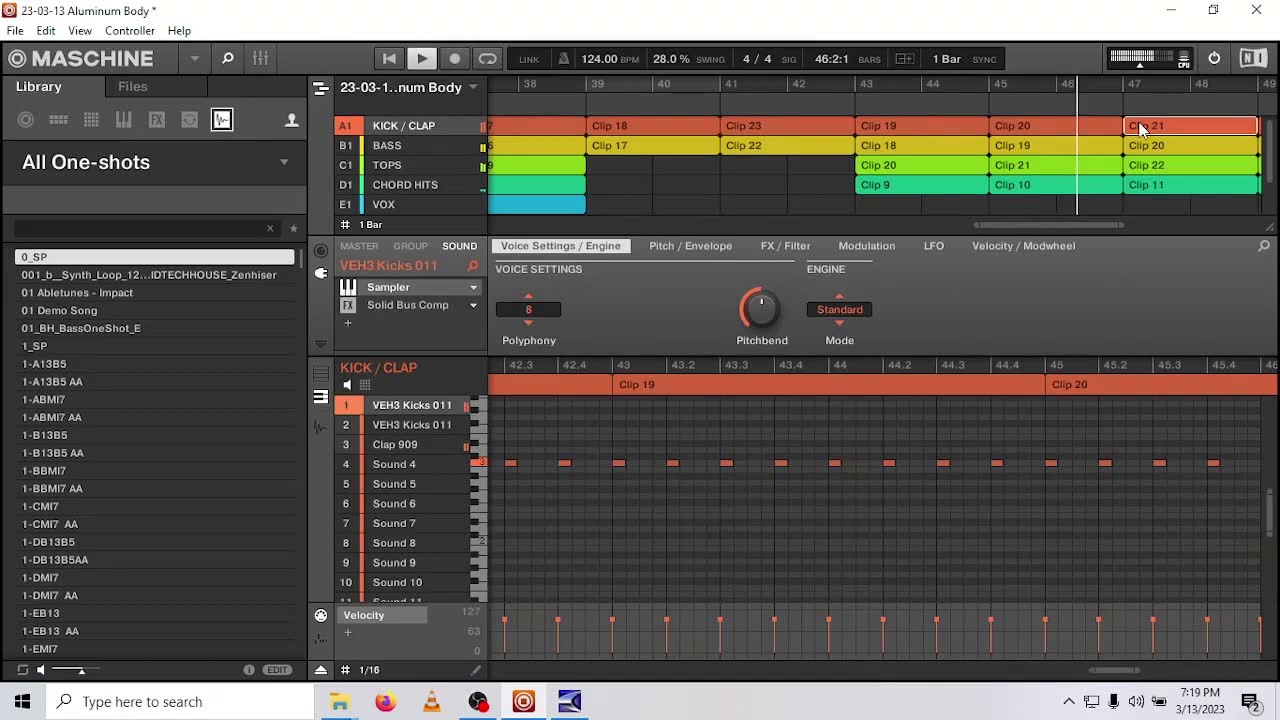
right_click(1137, 126)
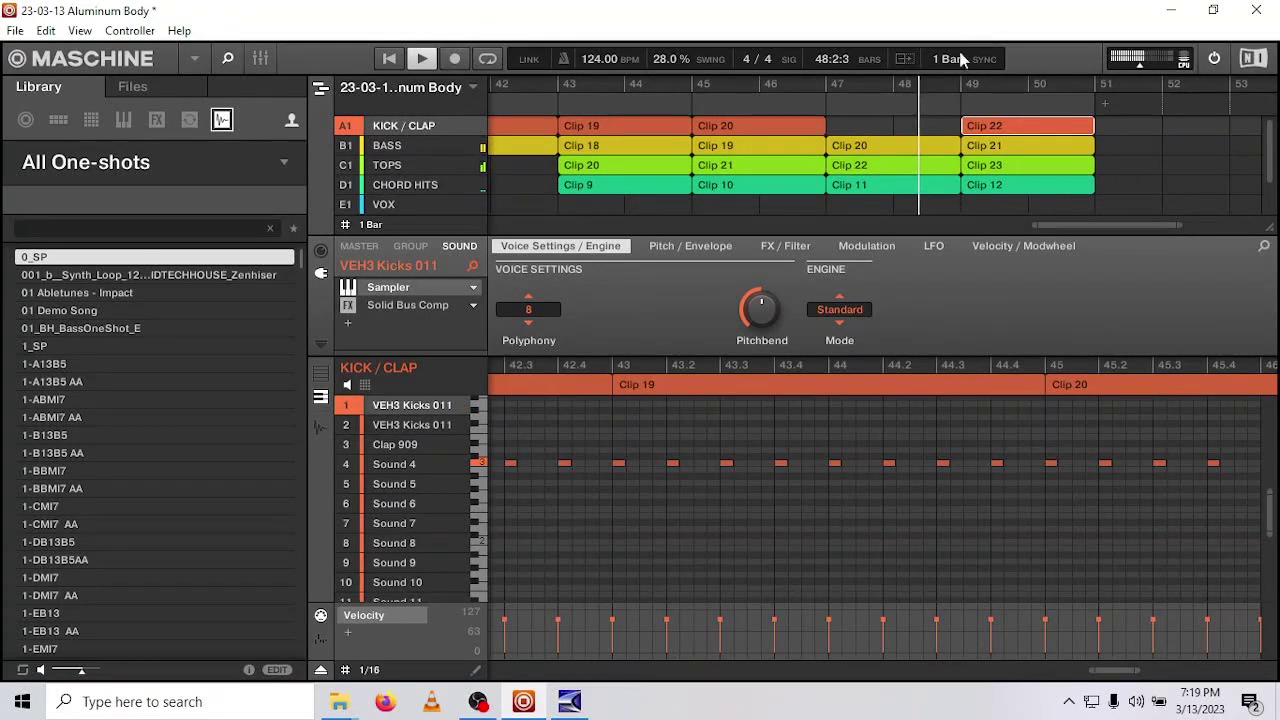
click(424, 60)
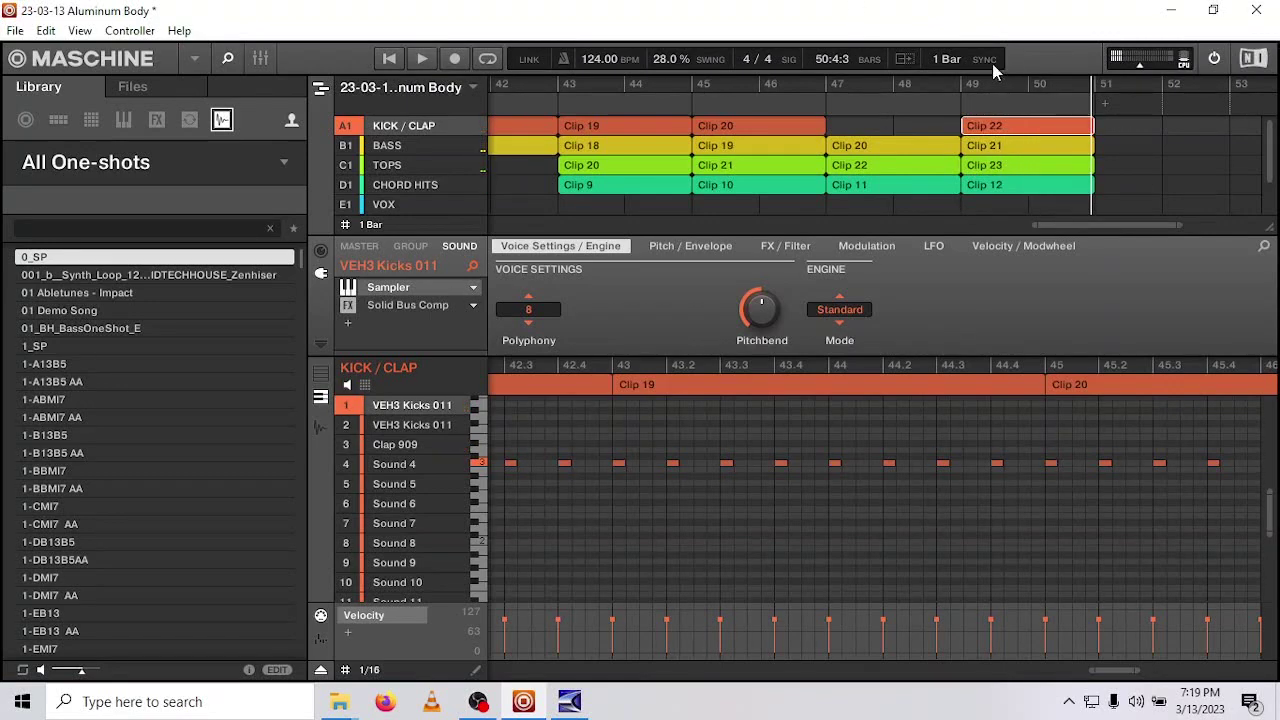
click(1118, 121)
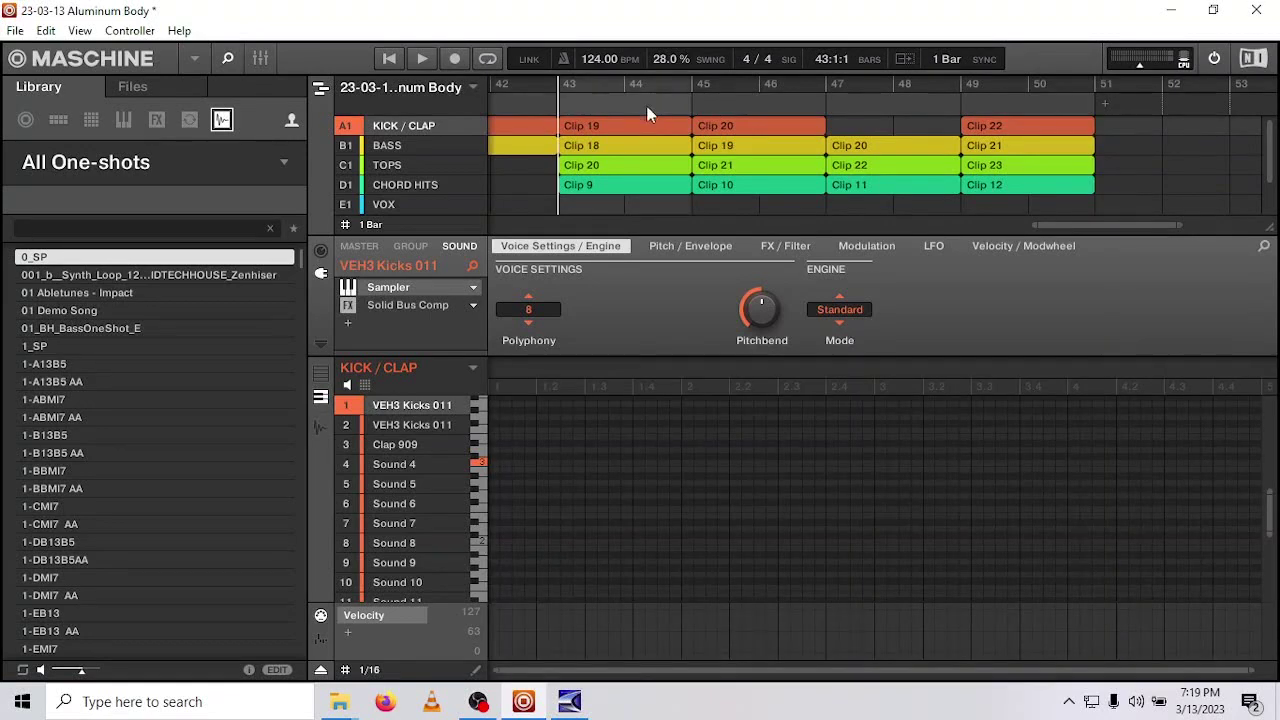
right_click(599, 106)
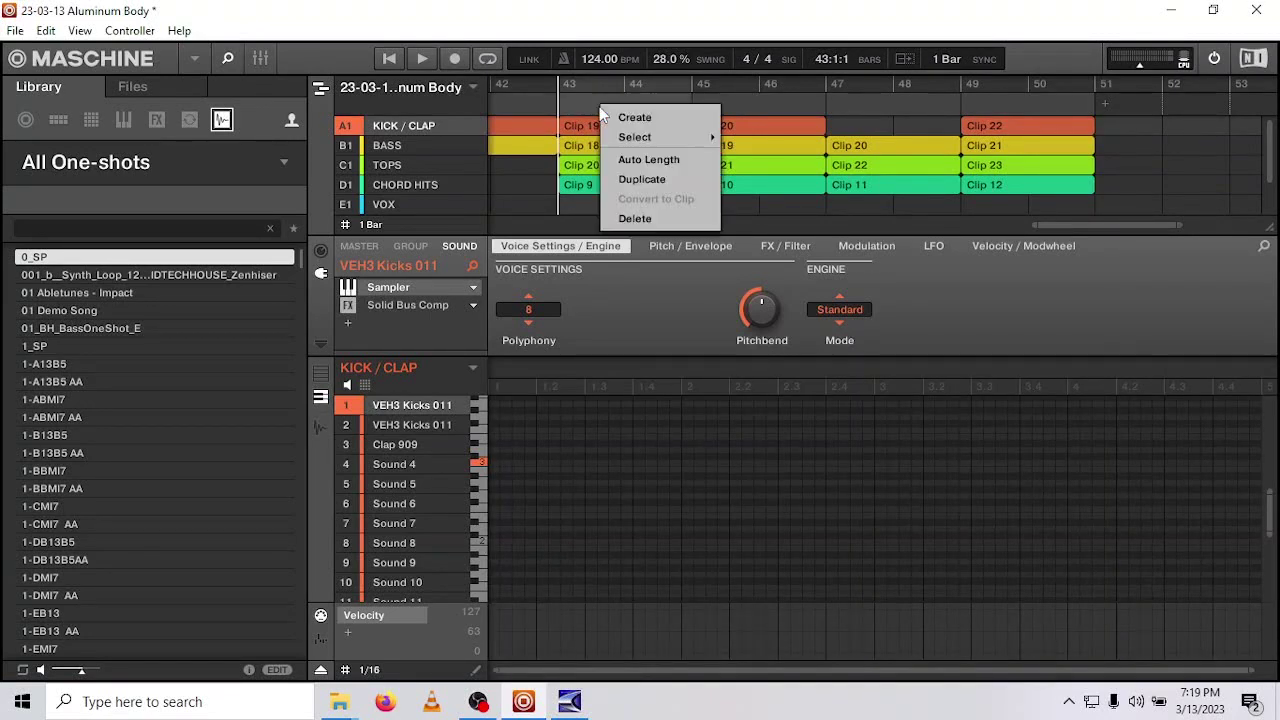
click(645, 218)
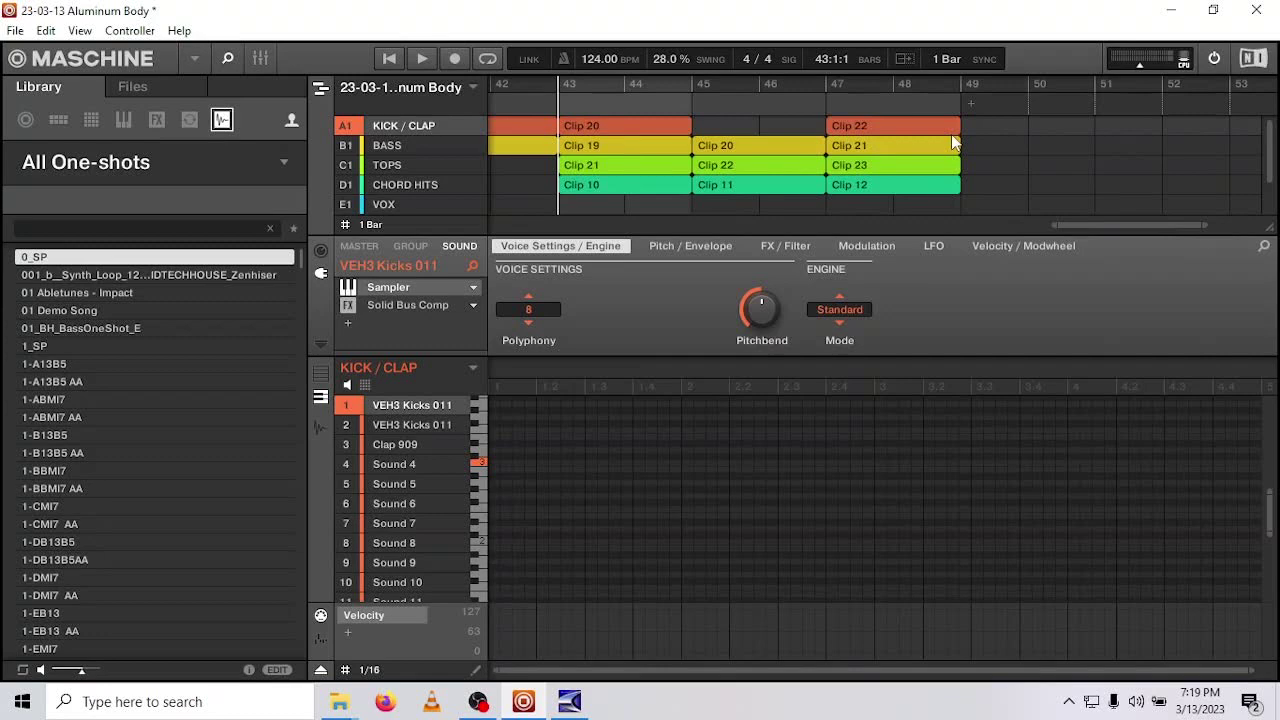
scroll(747, 136, left, 4)
scroll(1200, 140, down, 2)
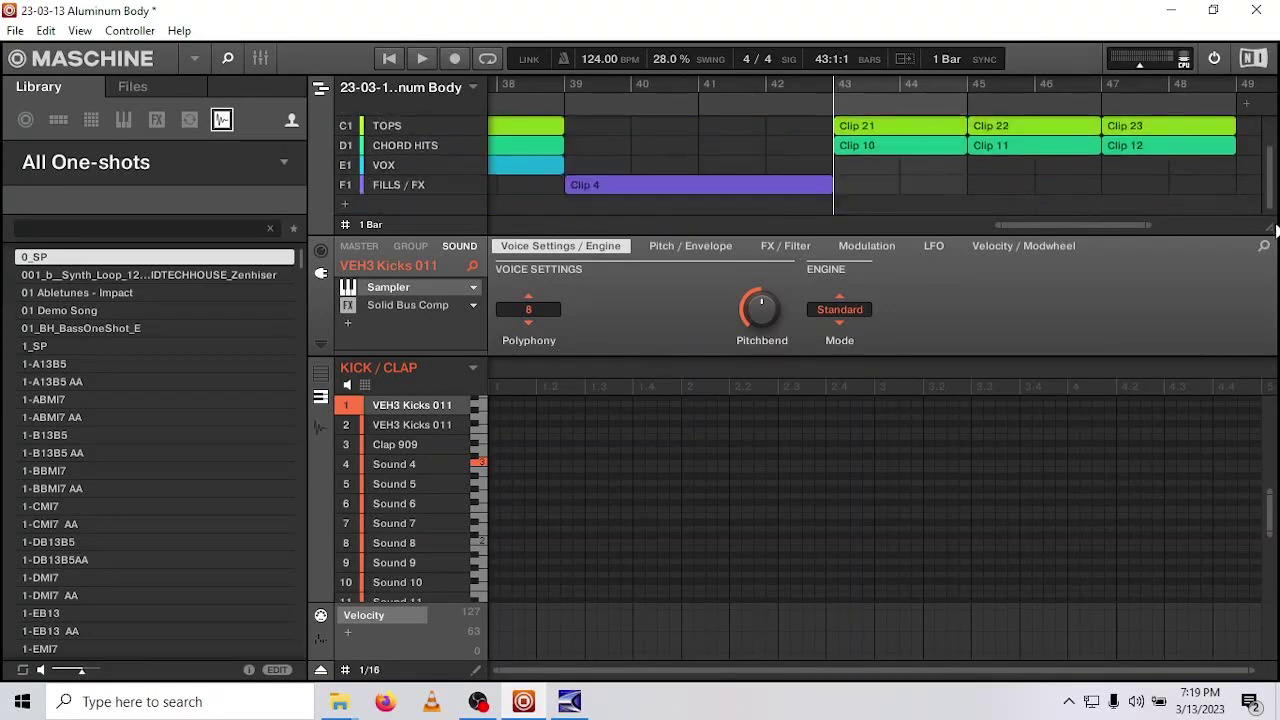
scroll(1268, 127, up, 2)
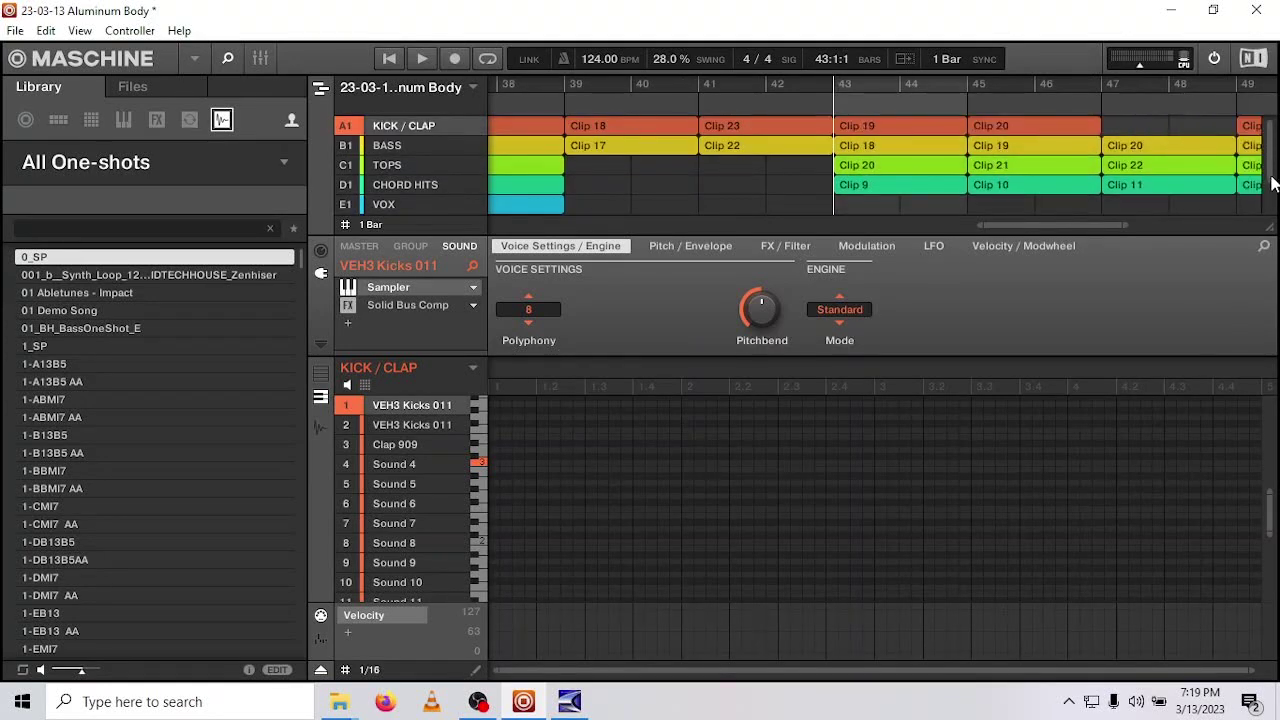
scroll(1268, 186, down, 2)
scroll(1021, 230, left, 15)
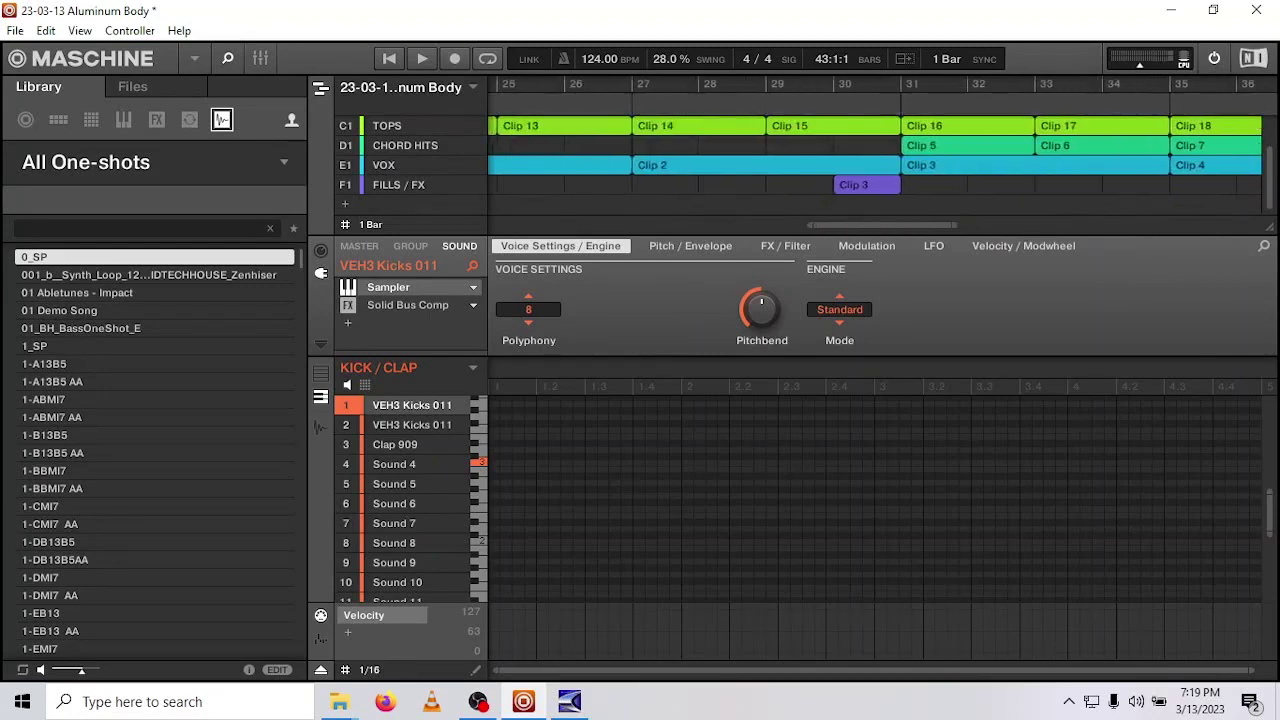
scroll(1270, 148, up, 2)
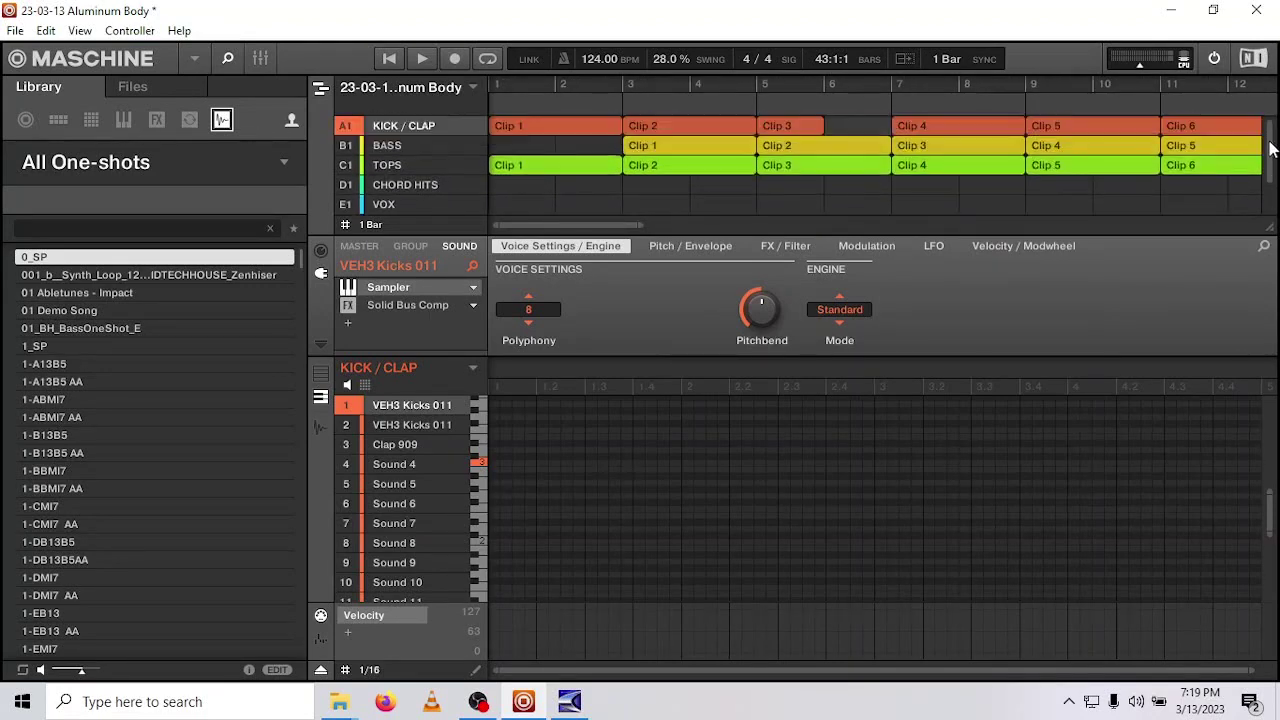
scroll(604, 236, right, 15)
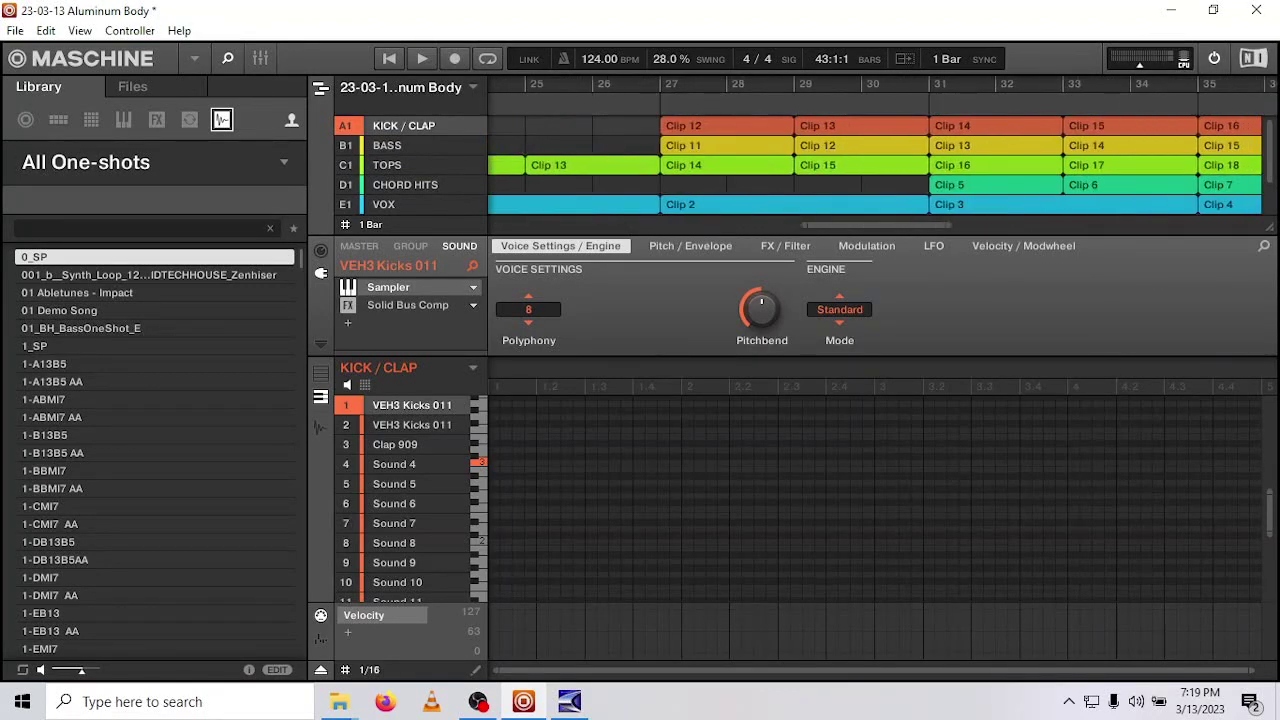
scroll(881, 150, right, 3)
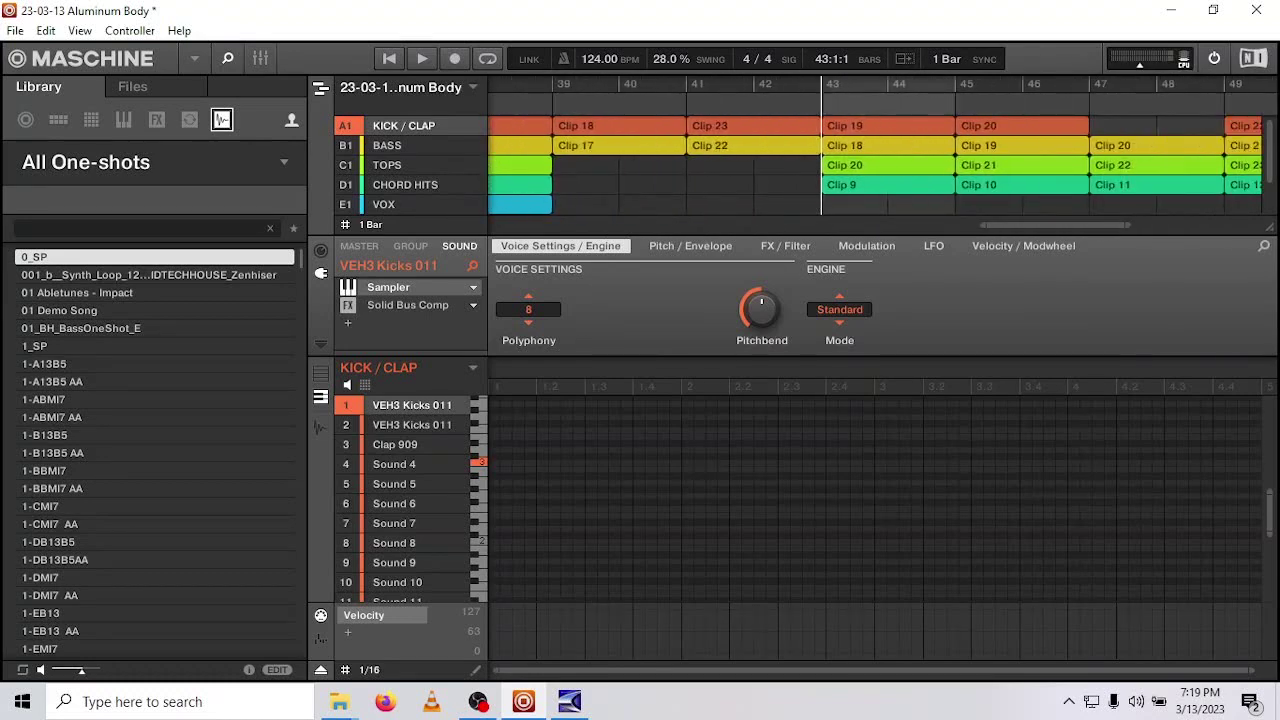